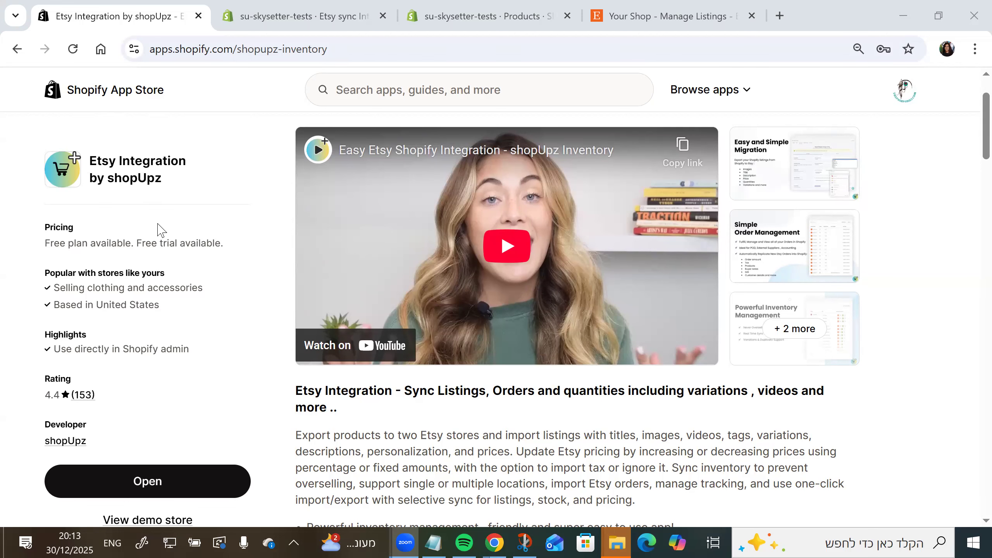
Switch to the Shopify admin and start a Shopify-to-Etsy listing export from the Etsy sync Integration app's dashboard
left_click(287, 21)
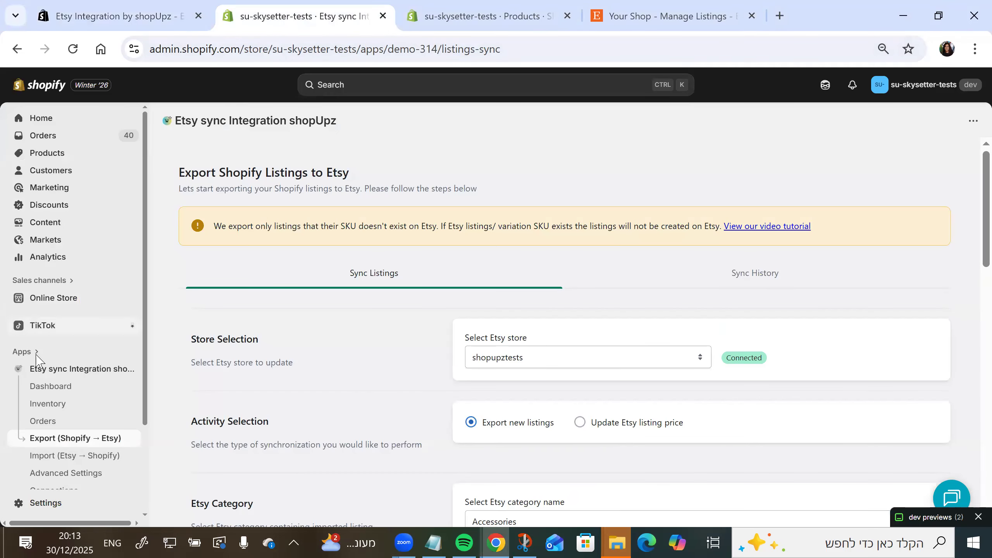
left_click(58, 374)
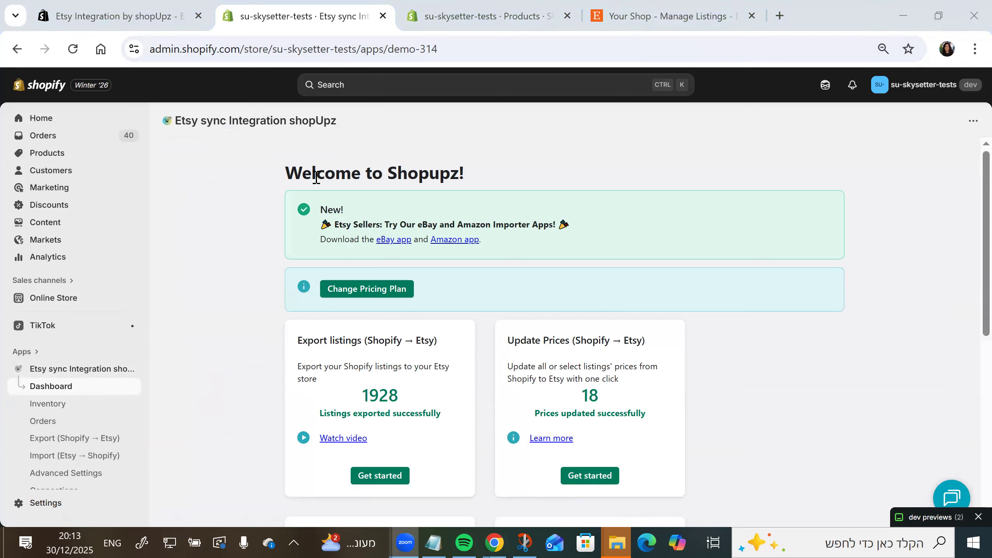
scroll(330, 390, "down", 1)
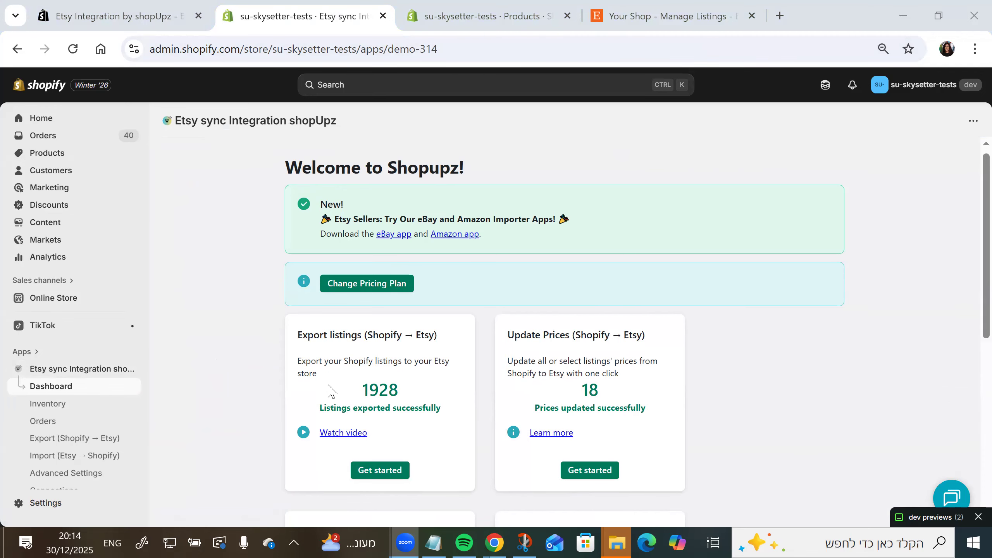
scroll(330, 390, "down", 2)
scroll(330, 391, "down", 2)
scroll(331, 391, "up", 2)
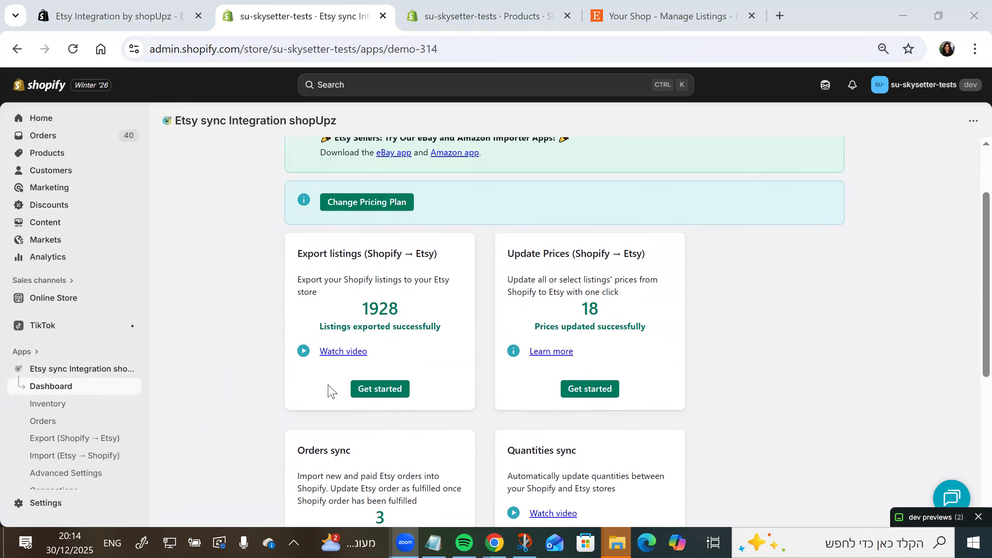
left_click(388, 399)
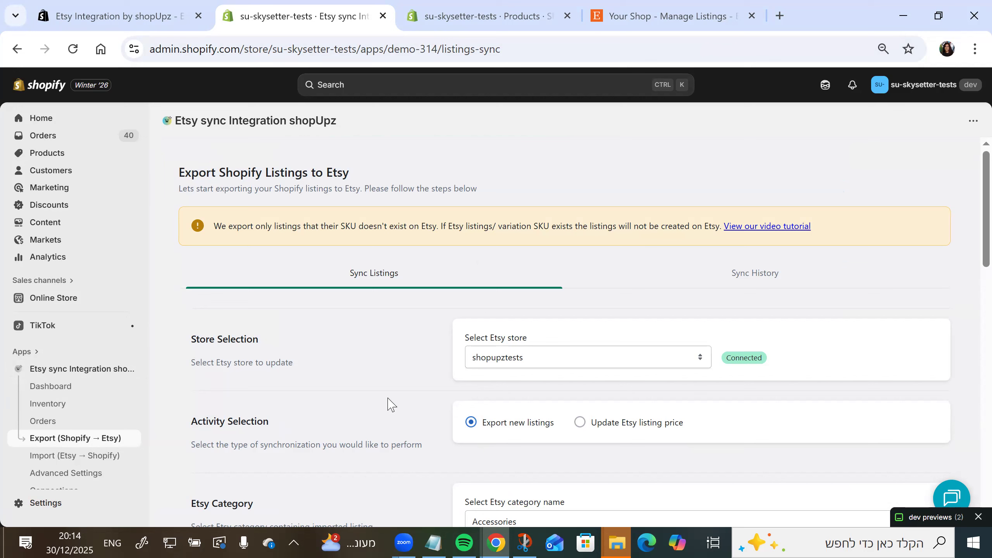
Try the Update Etsy listing price activity and set the selection back to Export new listings
left_click(580, 427)
scroll(582, 431, "down", 2)
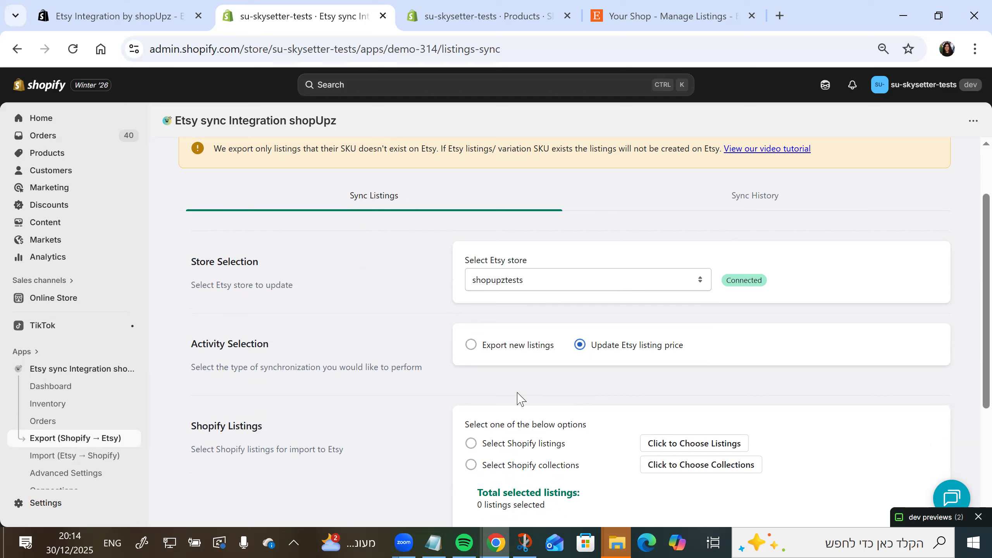
left_click(472, 351)
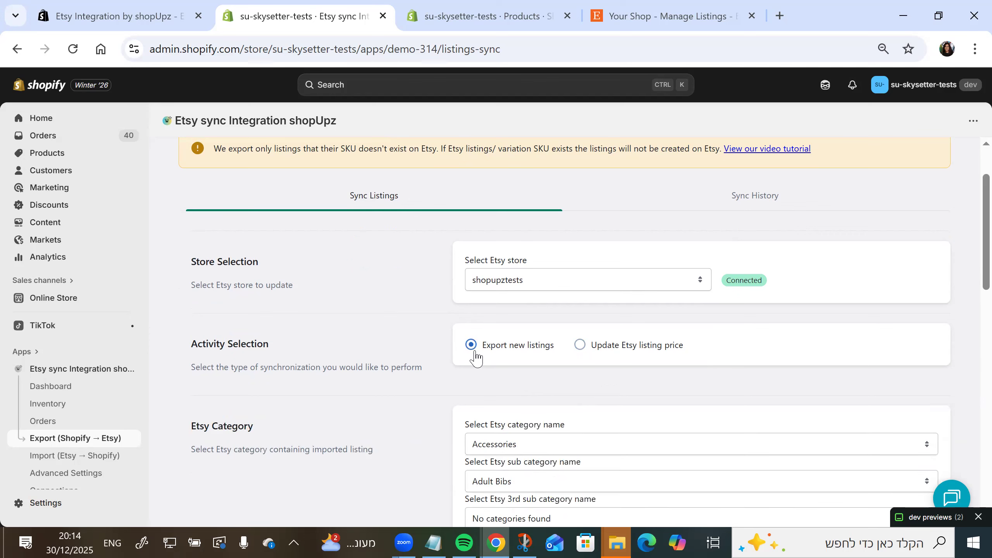
Review the Etsy category, shipping profile and processing profile settings for the export
scroll(474, 361, "down", 2)
scroll(474, 361, "down", 2)
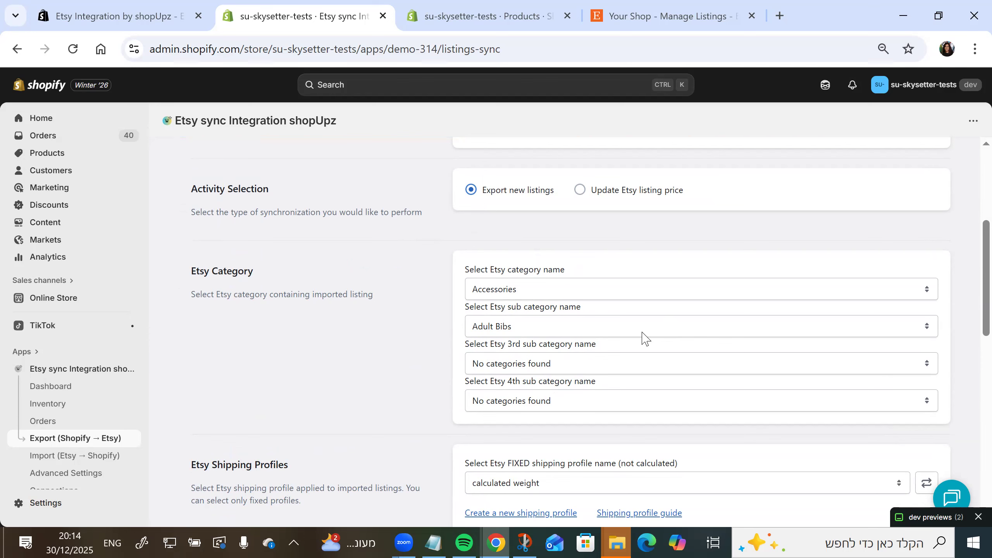
scroll(643, 337, "down", 2)
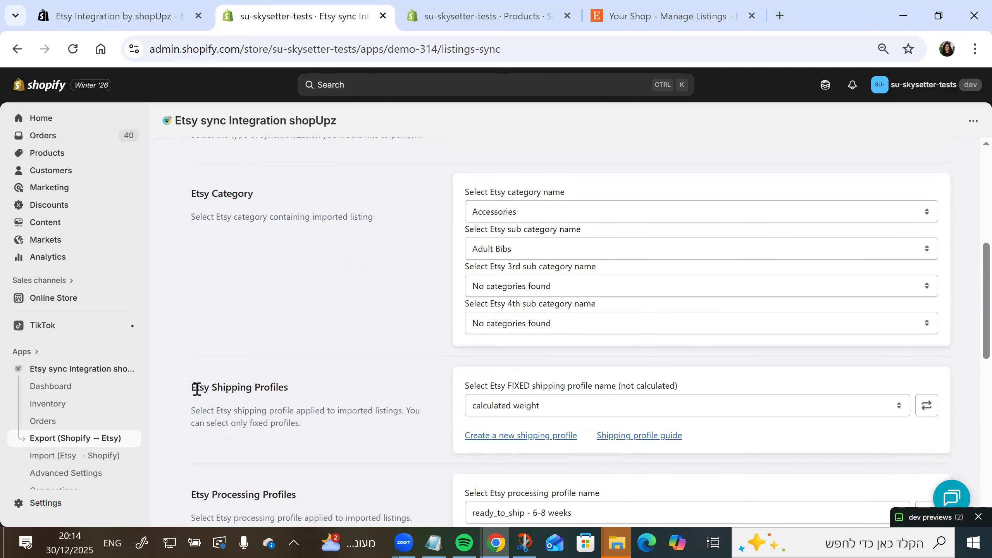
scroll(312, 401, "down", 2)
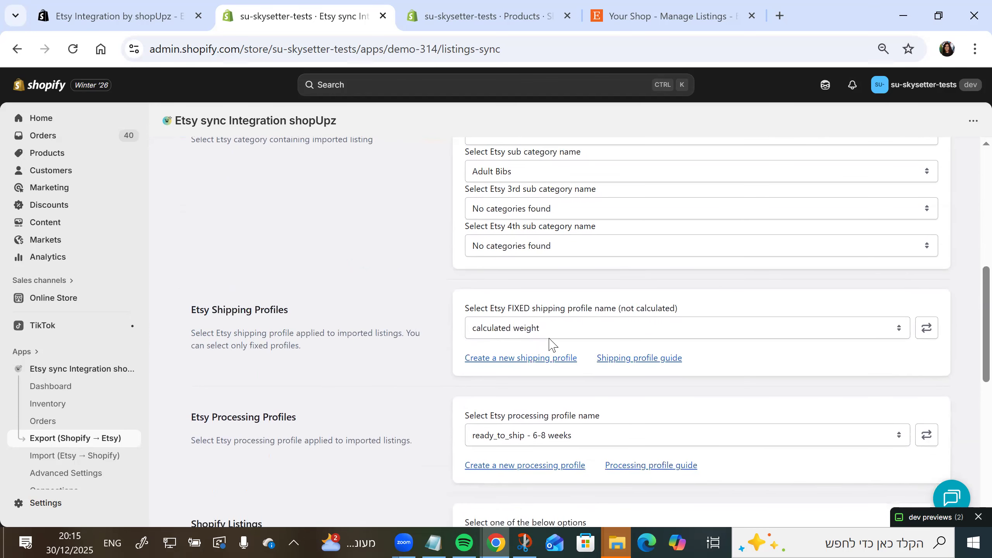
scroll(474, 366, "down", 2)
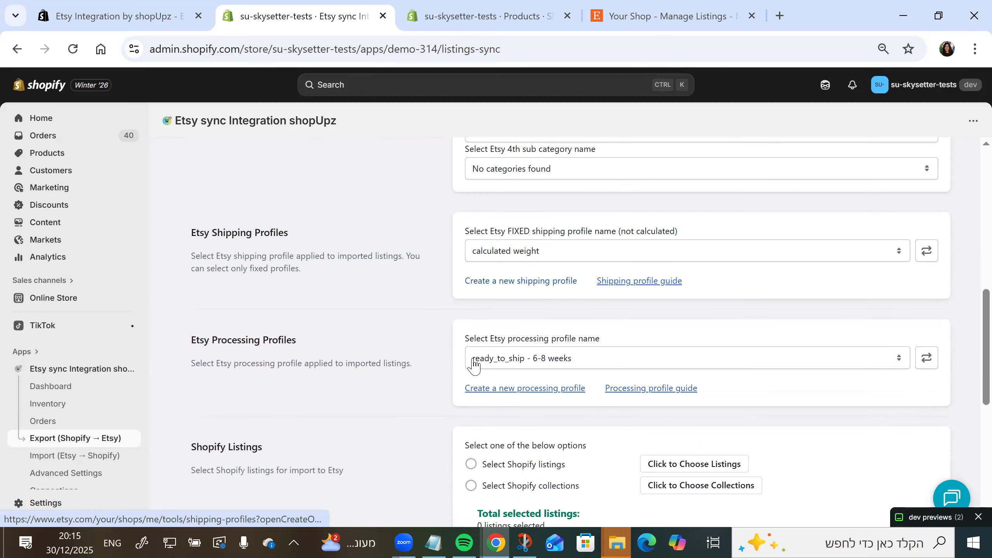
scroll(341, 362, "down", 1)
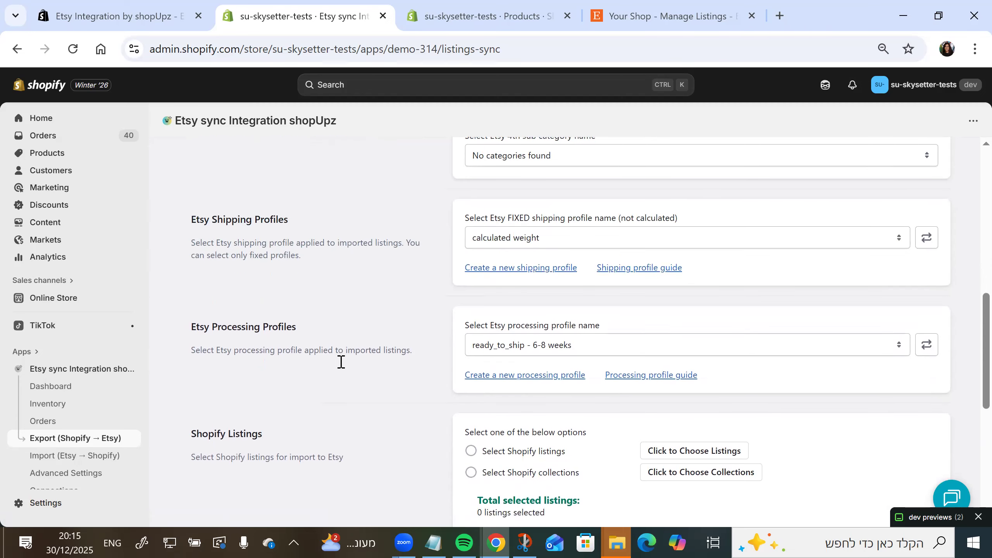
Choose individual Shopify listings for the export, search for "patri" and add the Patrick food product
scroll(340, 362, "down", 4)
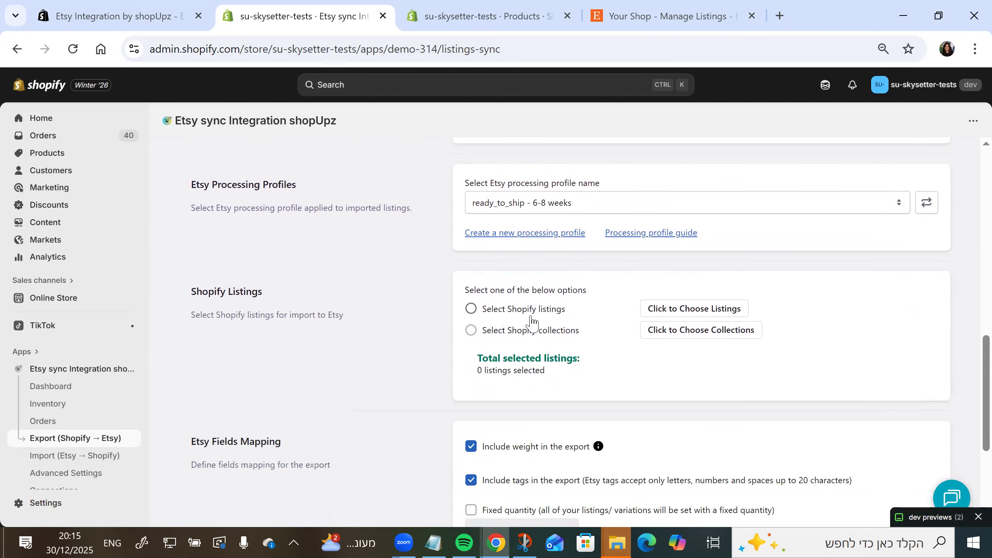
left_click(532, 323)
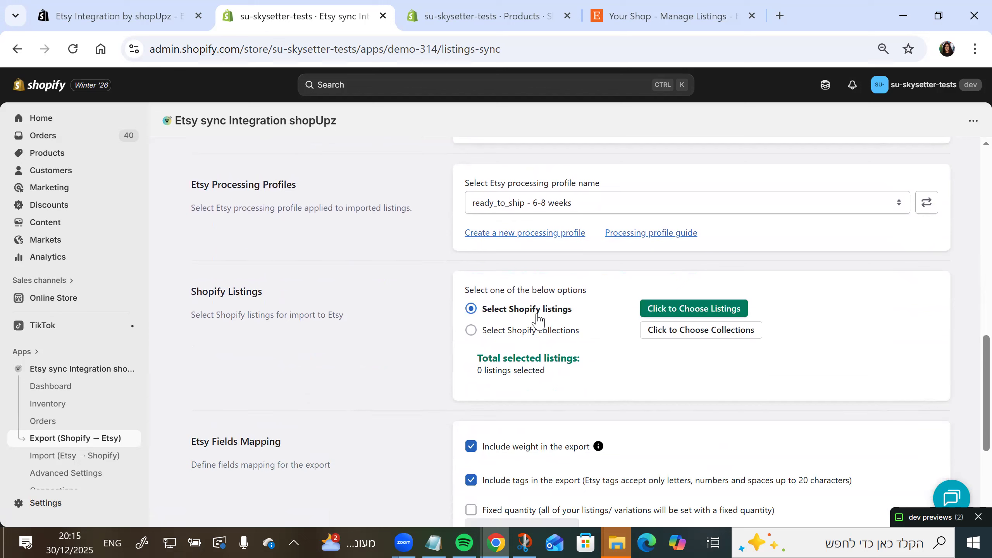
left_click(660, 312)
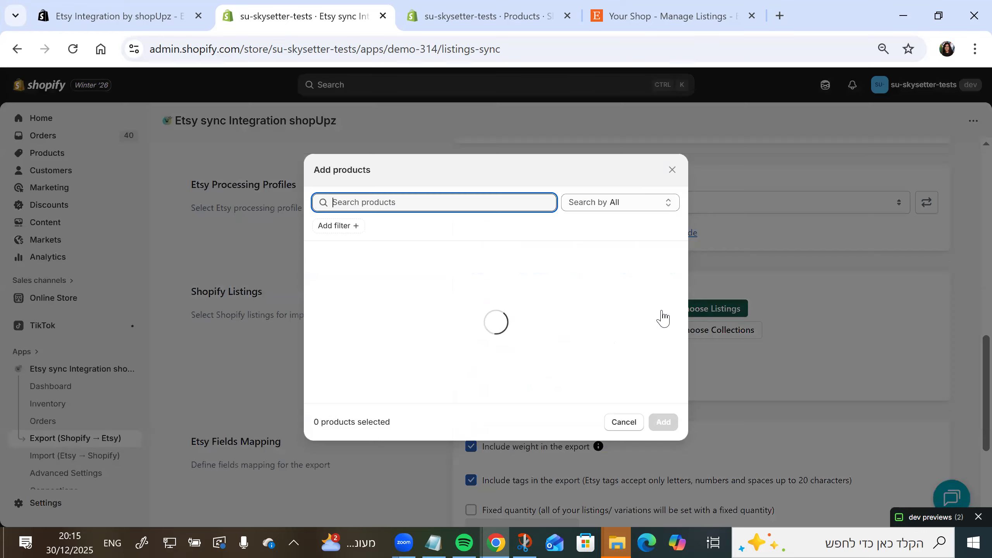
type("patr")
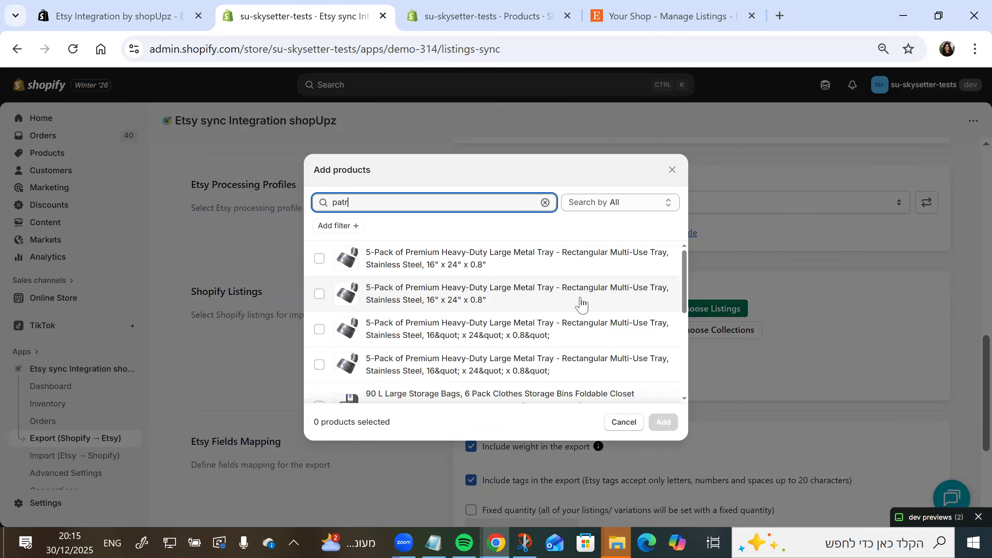
type("i")
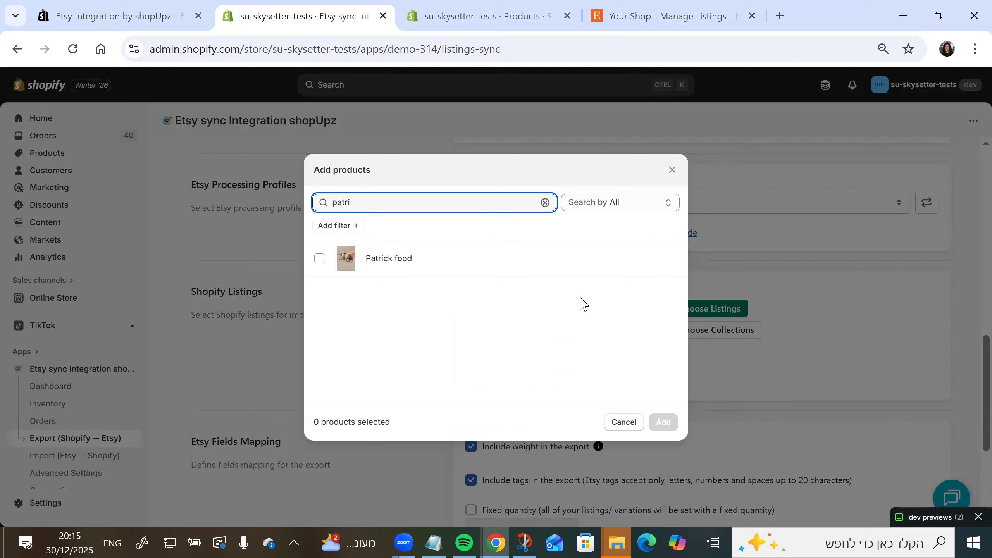
left_click(512, 270)
left_click(661, 422)
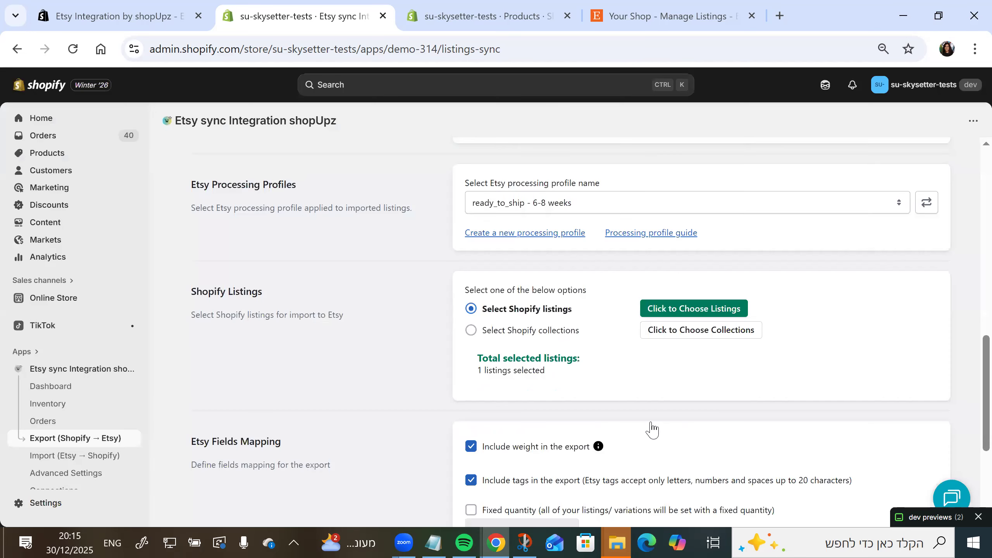
Check the total of listings selected for the export
scroll(651, 428, "down", 4)
scroll(651, 429, "up", 2)
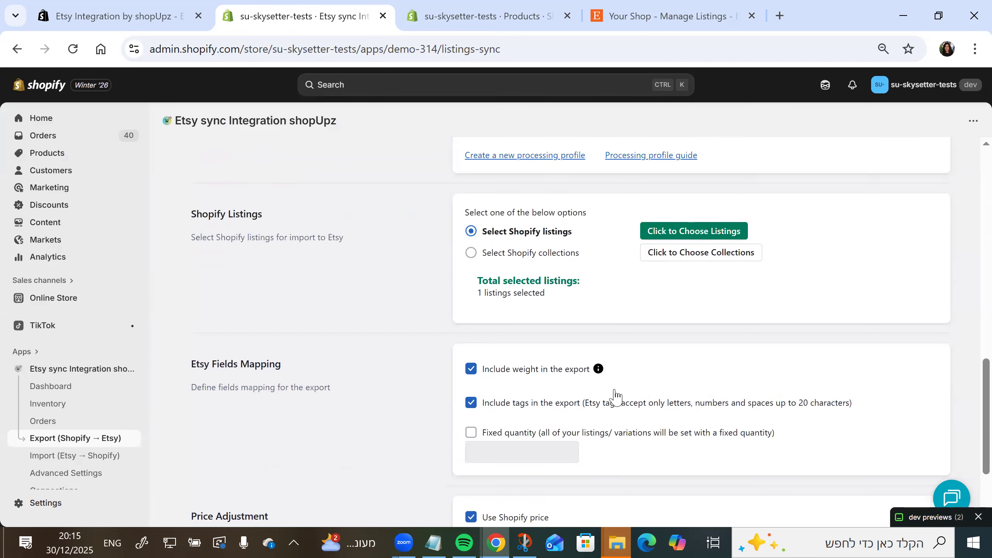
left_click_drag(482, 281, 595, 289)
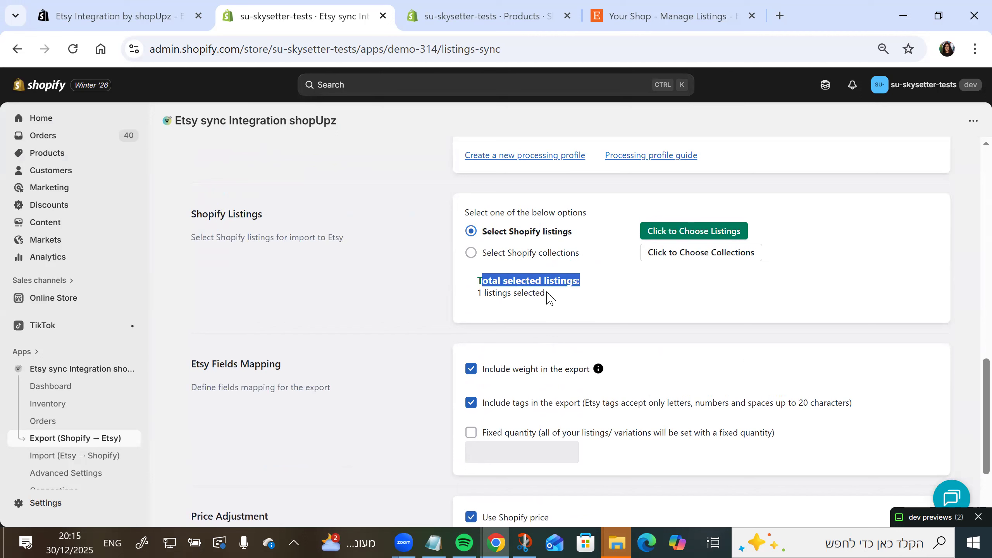
triple_click(491, 293)
left_click(499, 312)
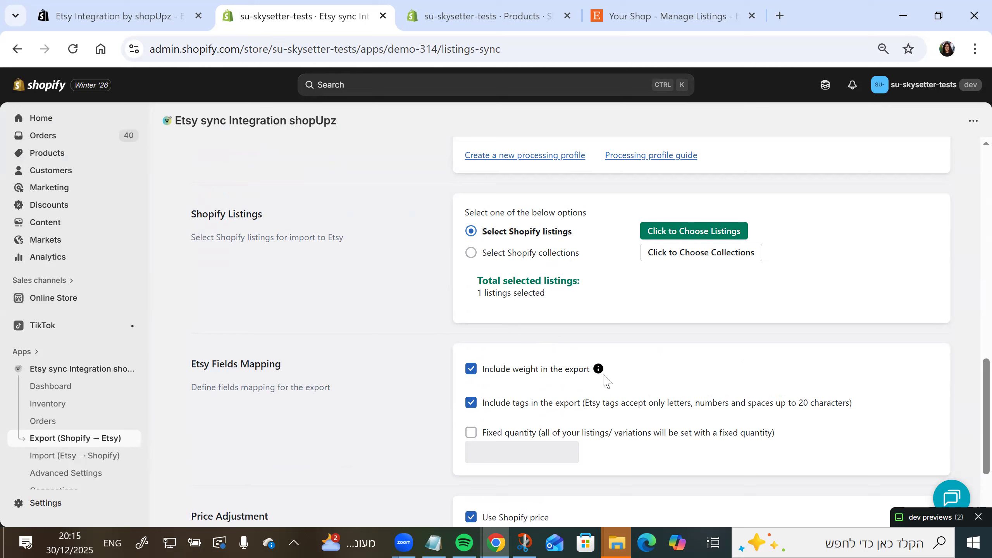
Read the note on exporting weight, and switch the weight inclusion off and back on
mouse_move(601, 370)
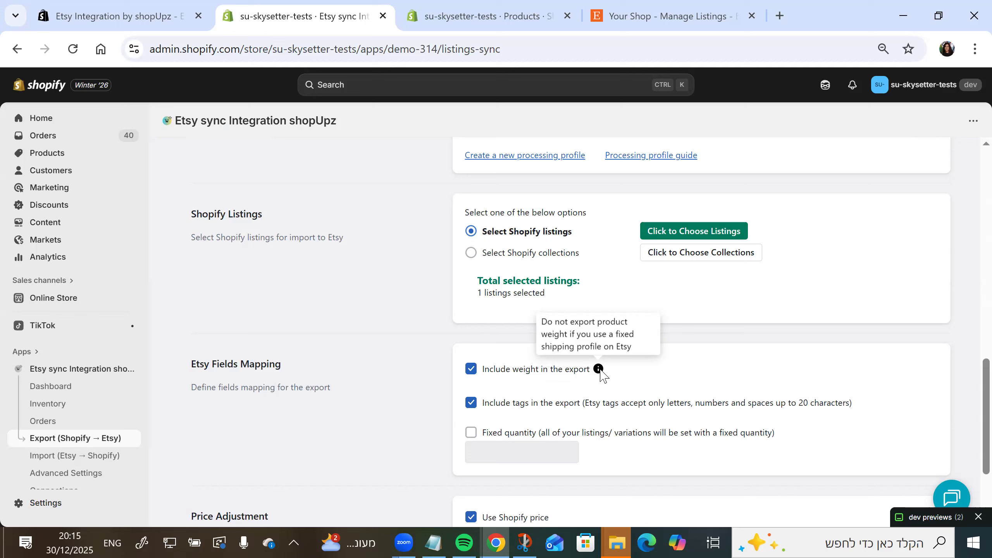
left_click(472, 374)
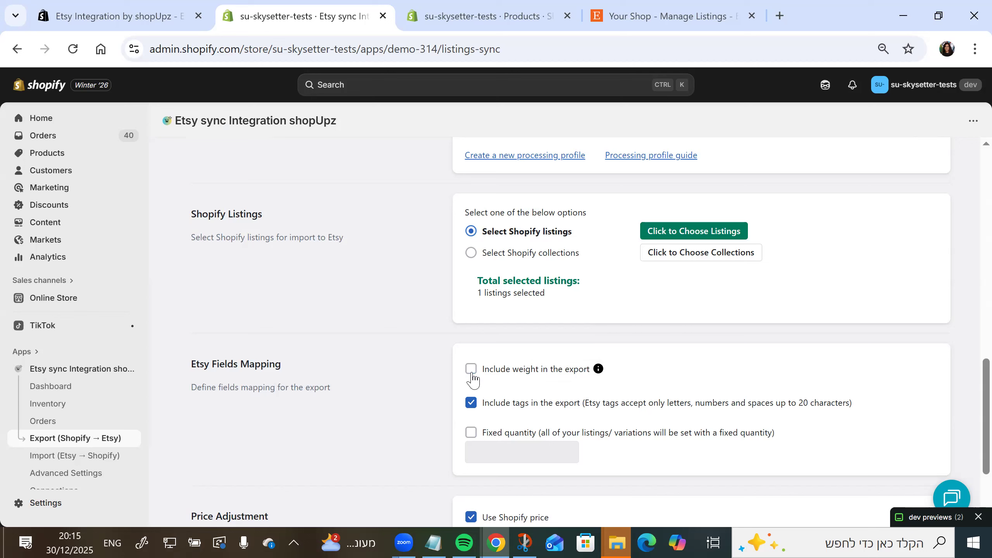
left_click(472, 374)
Try a fixed quantity of 999 for all listings and variations, and turn the fixed quantity option back off
scroll(511, 390, "down", 2)
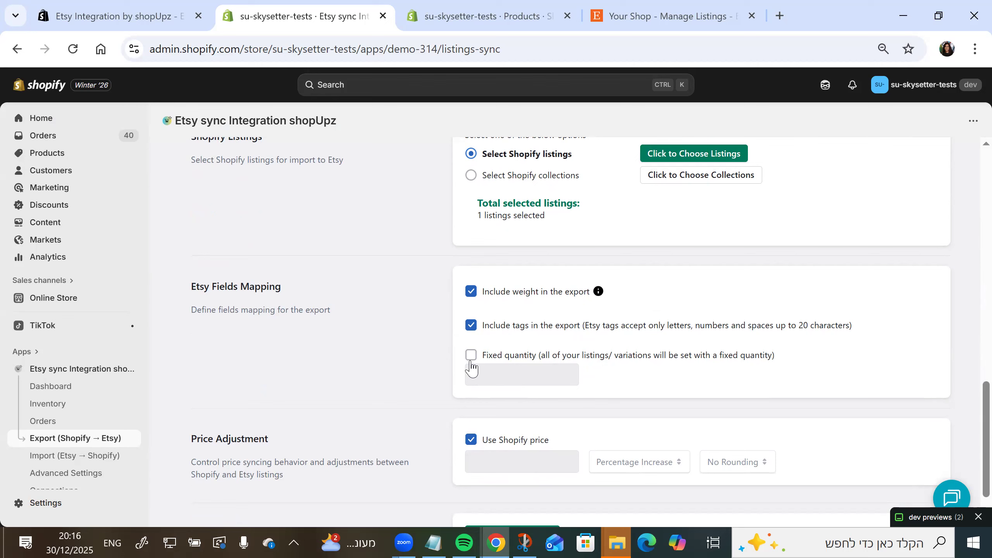
left_click(471, 357)
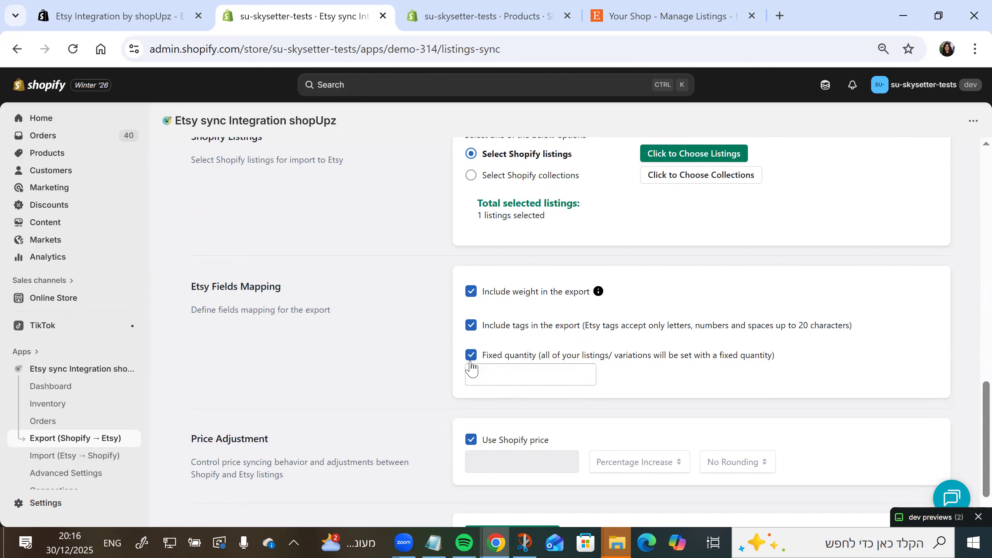
left_click(475, 370)
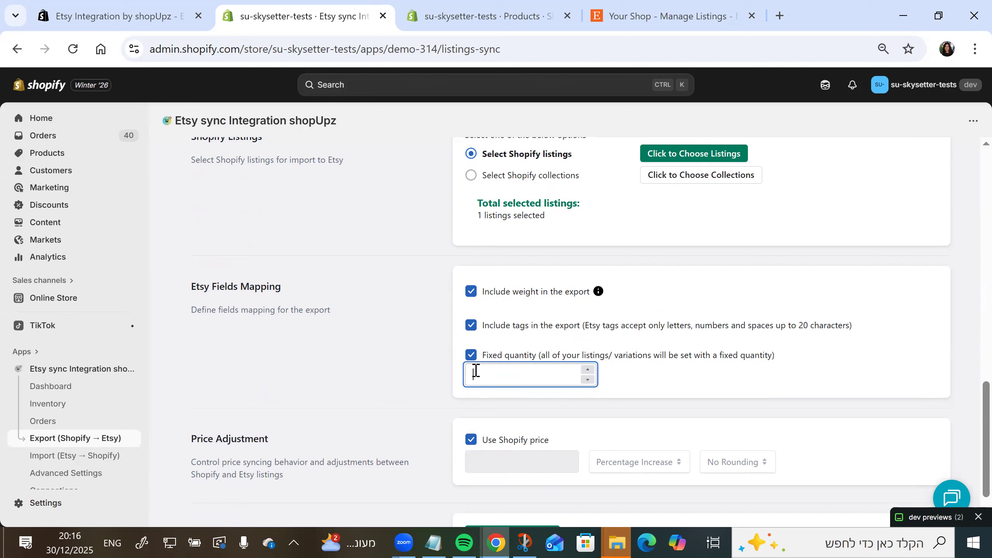
type("1")
left_click_drag(502, 369, 449, 375)
type("999")
left_click(474, 357)
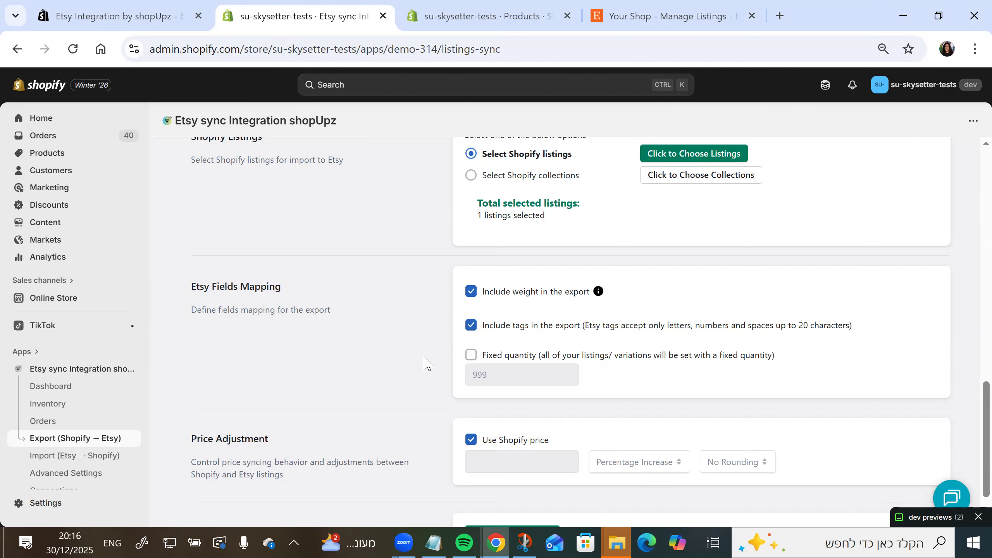
Turn off the use of the Shopify price and set the price adjustment to a Percentage Increase of 10
scroll(427, 363, "down", 1)
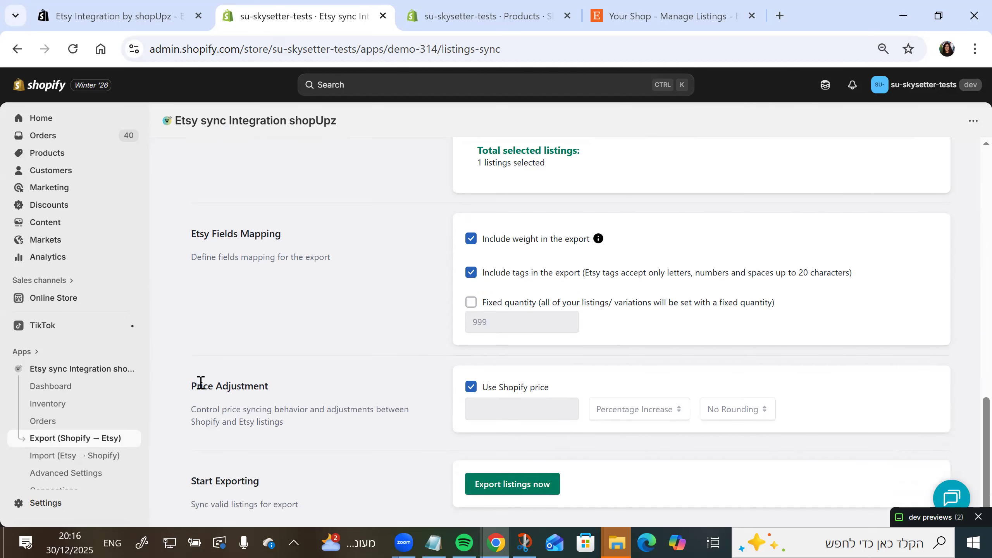
left_click_drag(201, 381, 261, 389)
double_click(260, 391)
left_click(261, 391)
left_click(468, 388)
left_click(645, 415)
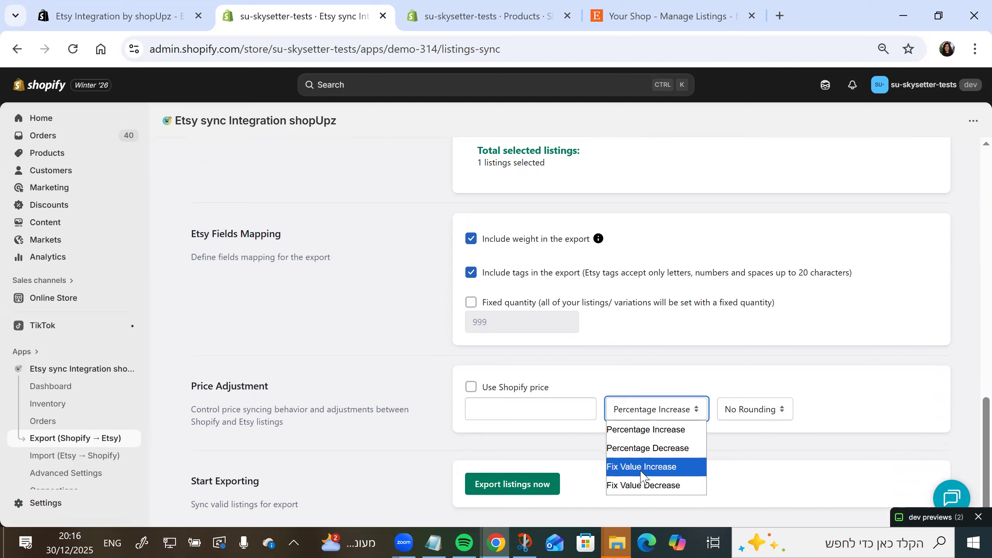
left_click(643, 429)
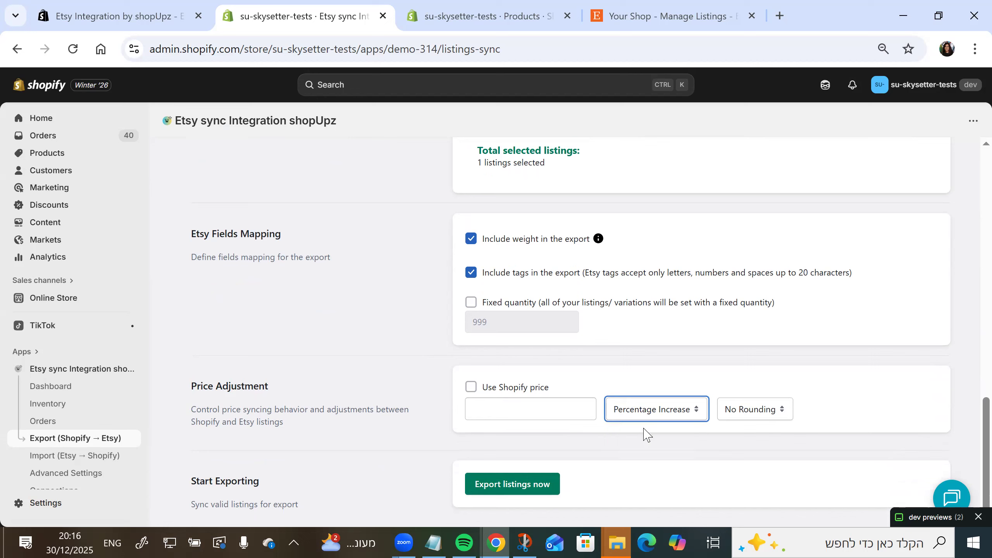
left_click(577, 405)
type("10")
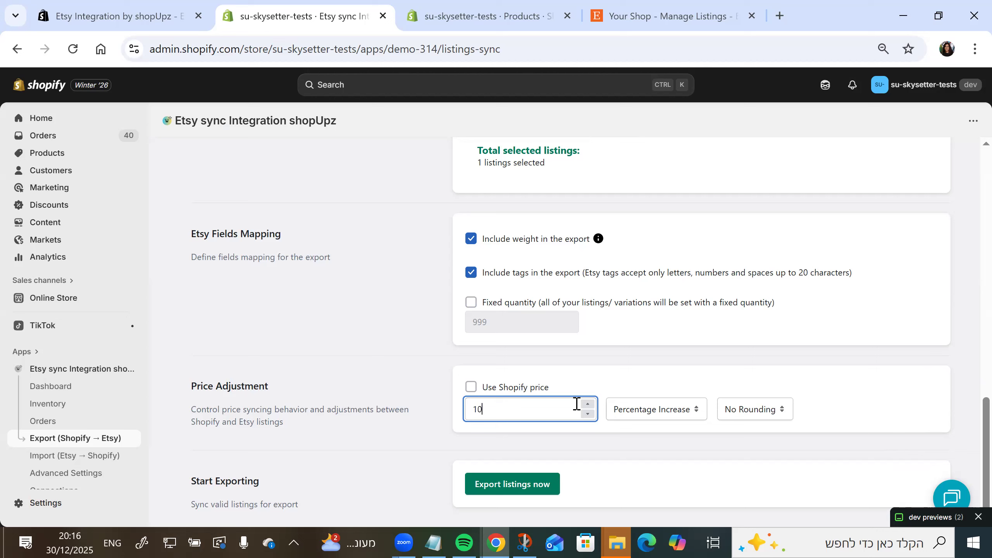
Try Percentage Decrease as the price adjustment type, and set the type to Fix Value Increase
left_click(653, 414)
left_click(653, 453)
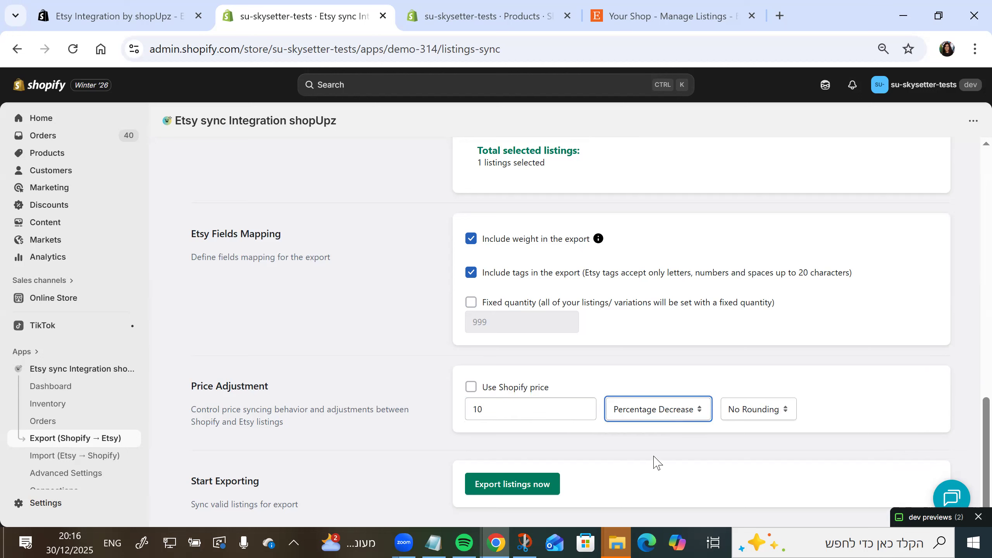
left_click(674, 415)
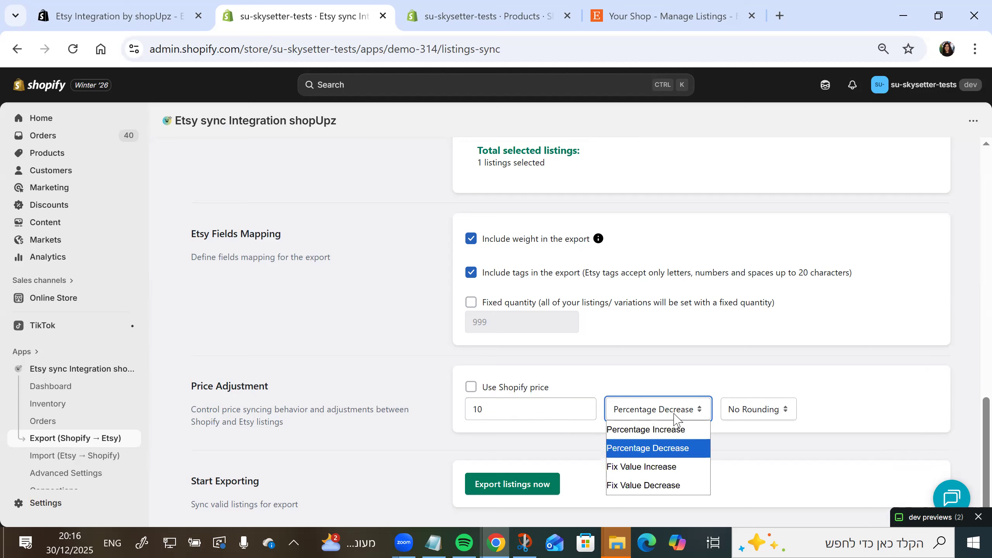
left_click(673, 472)
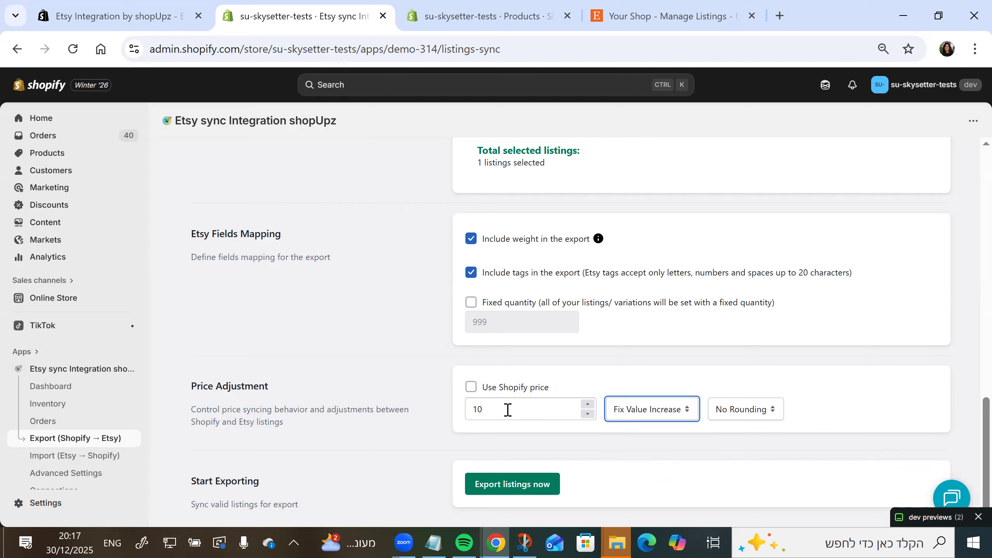
Review the available price adjustment types and the rounding options without changing the selections
left_click(639, 412)
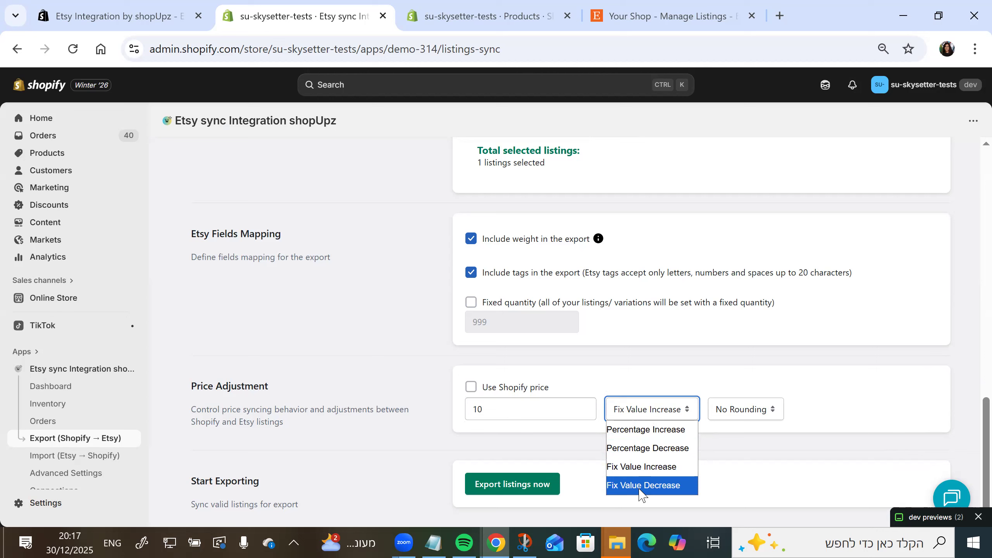
left_click(748, 428)
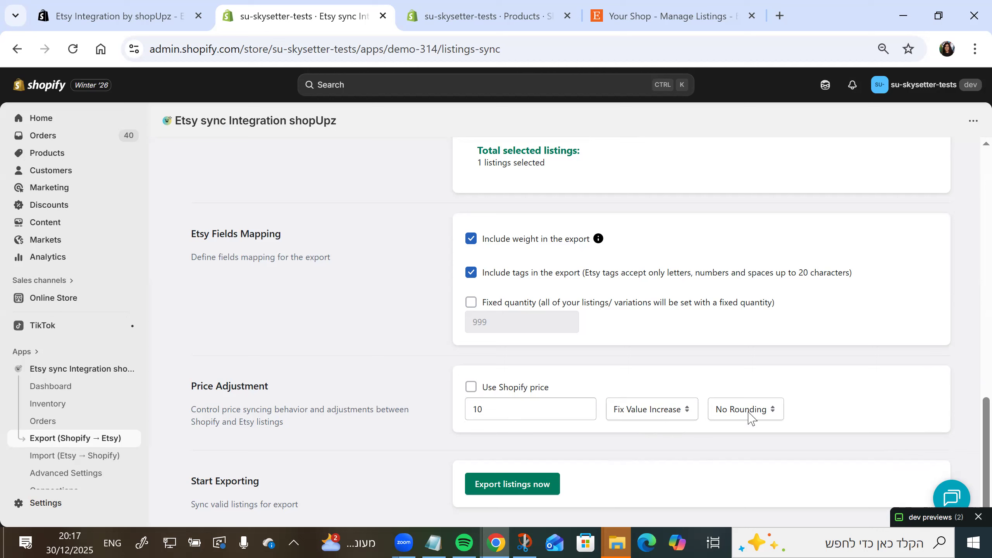
left_click(748, 412)
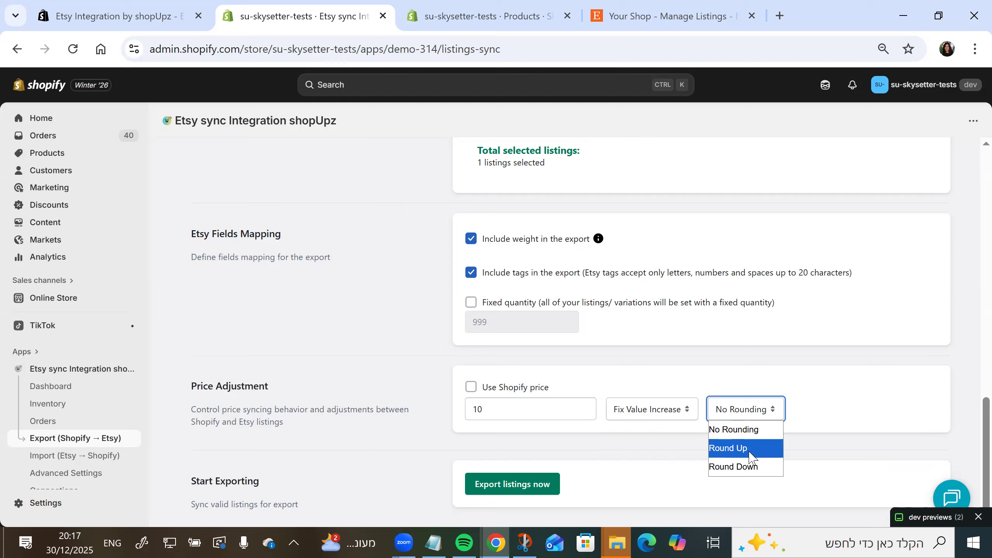
left_click(682, 460)
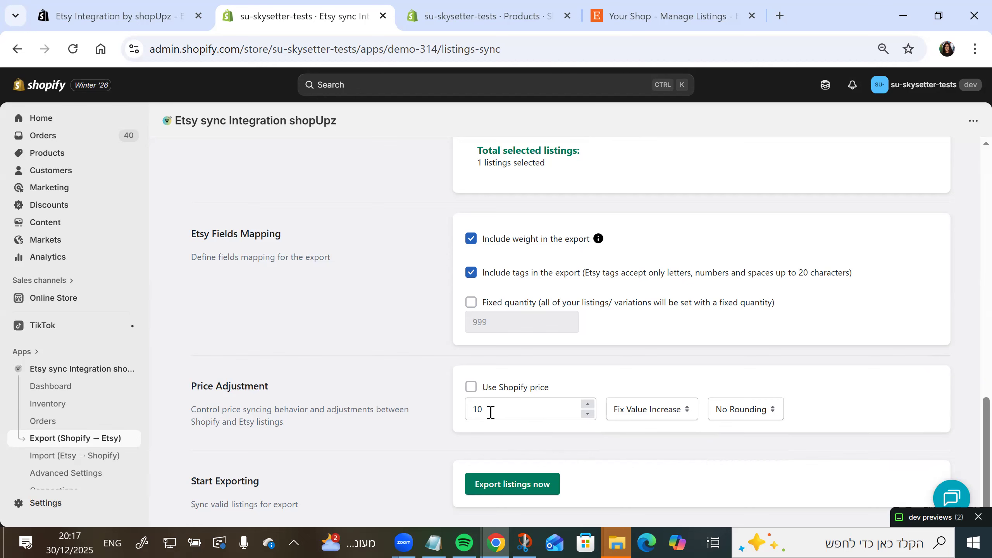
Search the Shopify store for "patrick" and open the Patrick food product
left_click(440, 8)
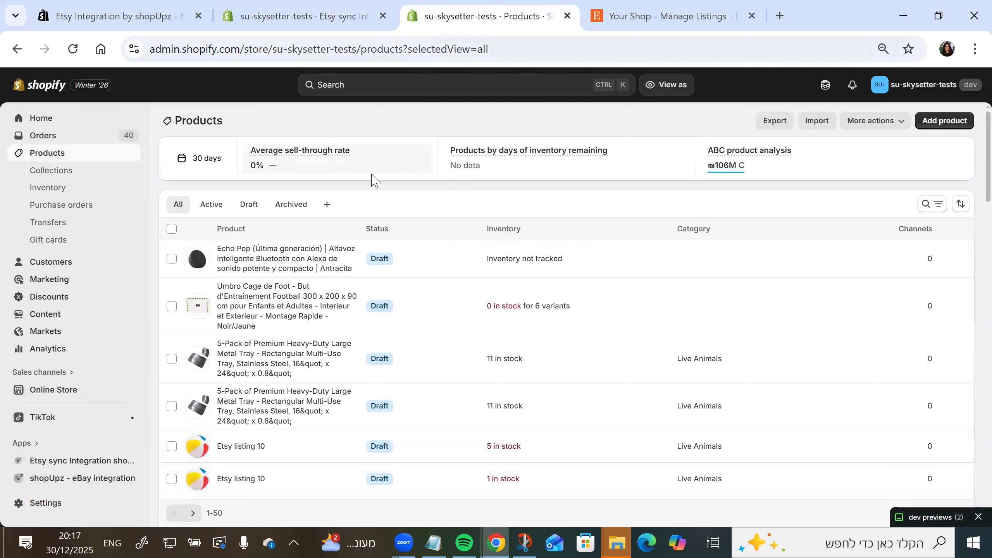
left_click(423, 87)
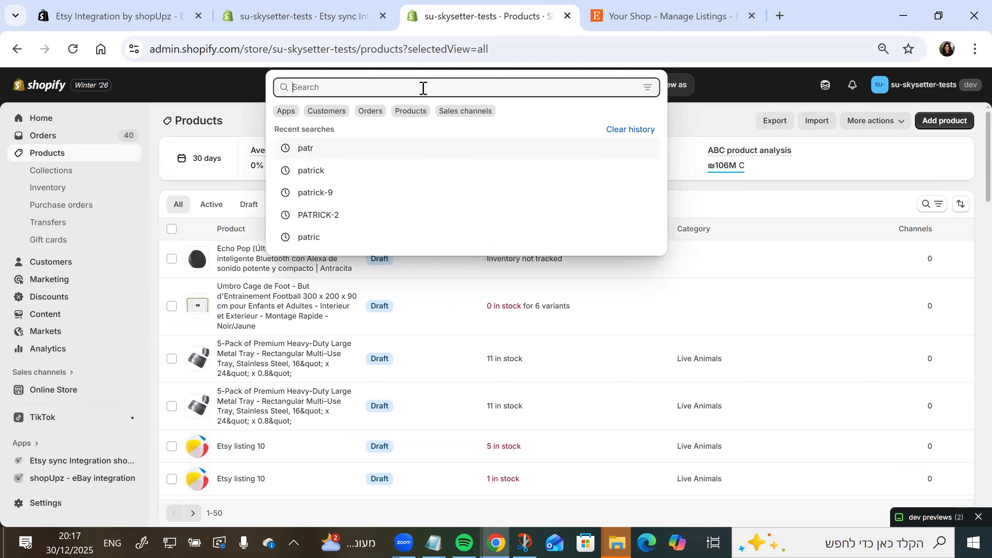
type("pat")
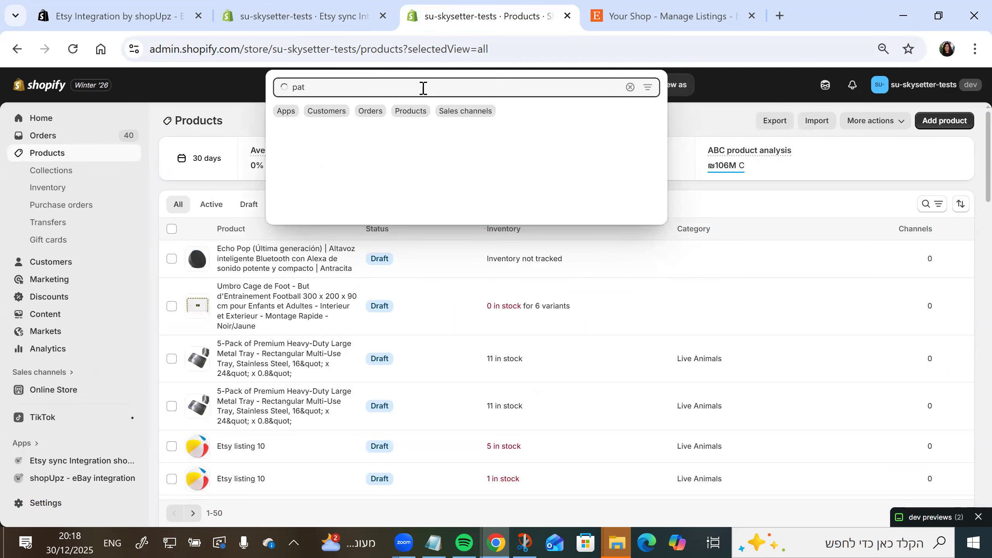
type("rick")
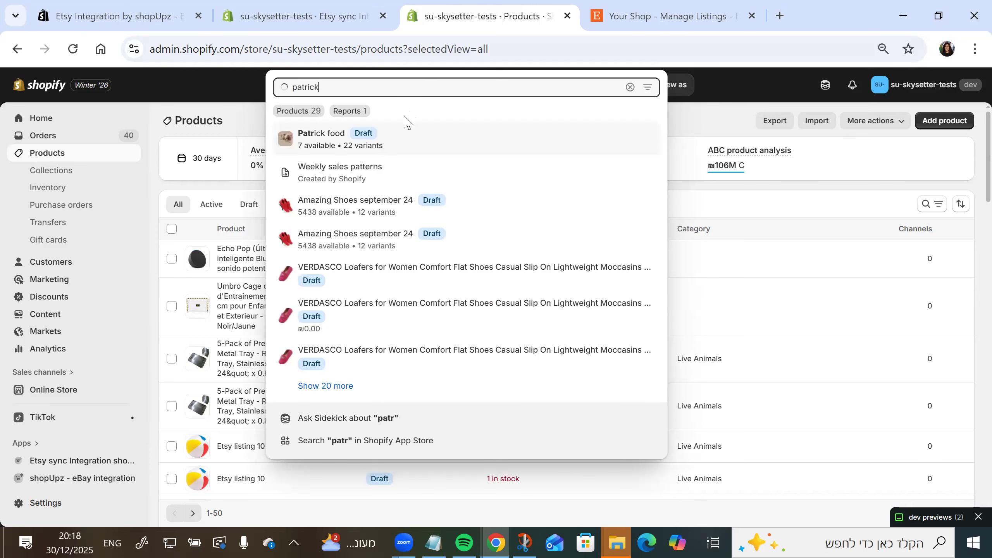
left_click(396, 143)
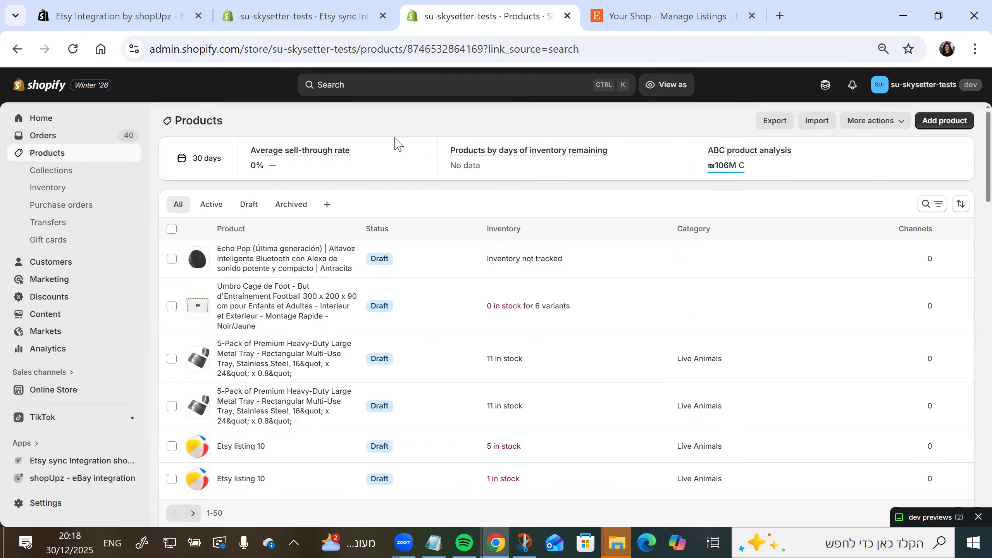
Return to the export settings, start exporting the selected listing to Etsy, and dismiss the export progress banner over the sync history
left_click(307, 14)
scroll(566, 367, "up", 4)
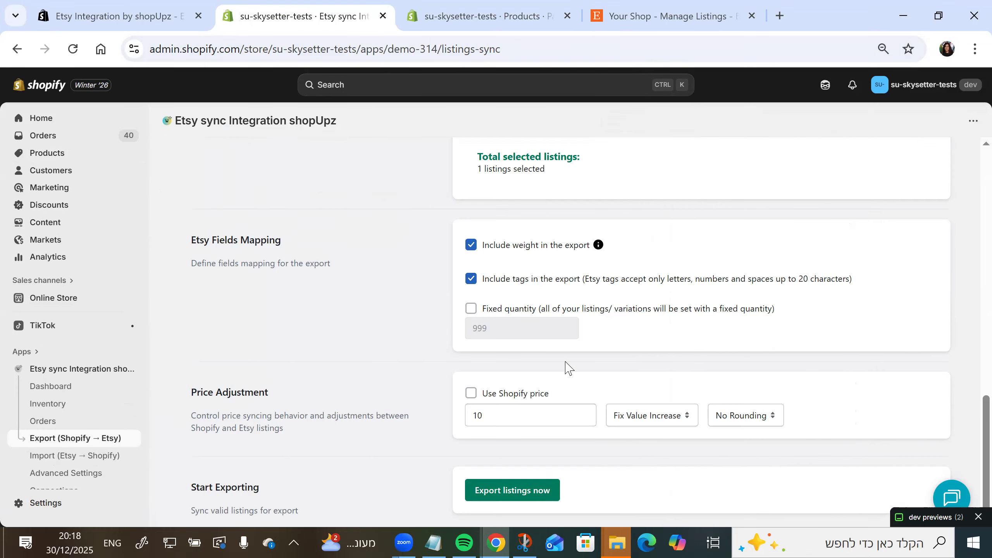
scroll(571, 406, "down", 4)
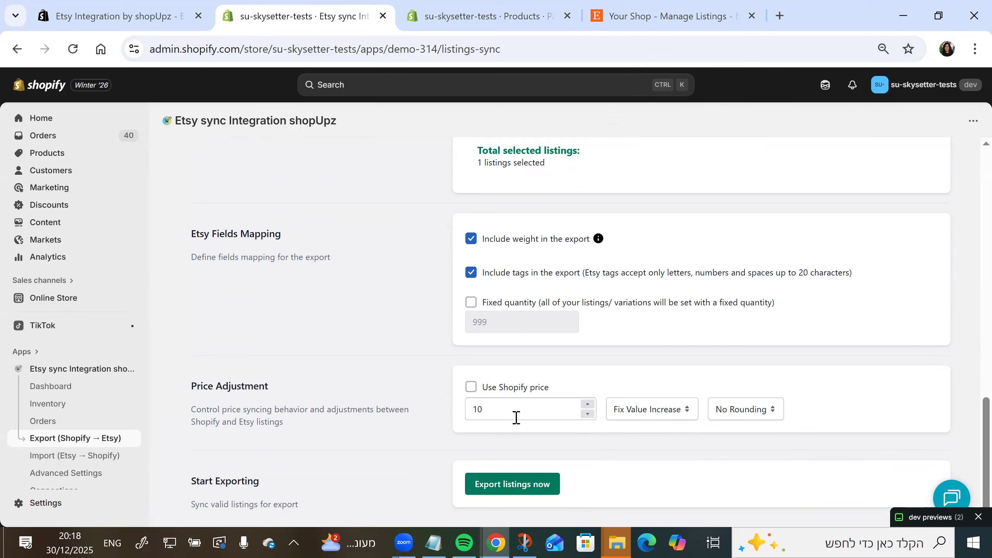
left_click(537, 487)
left_click(719, 431)
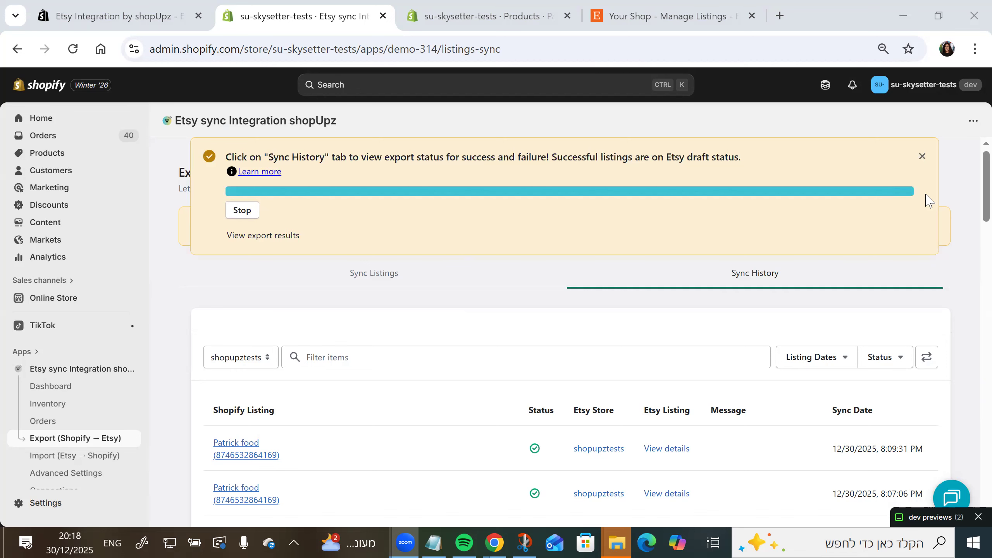
left_click(922, 157)
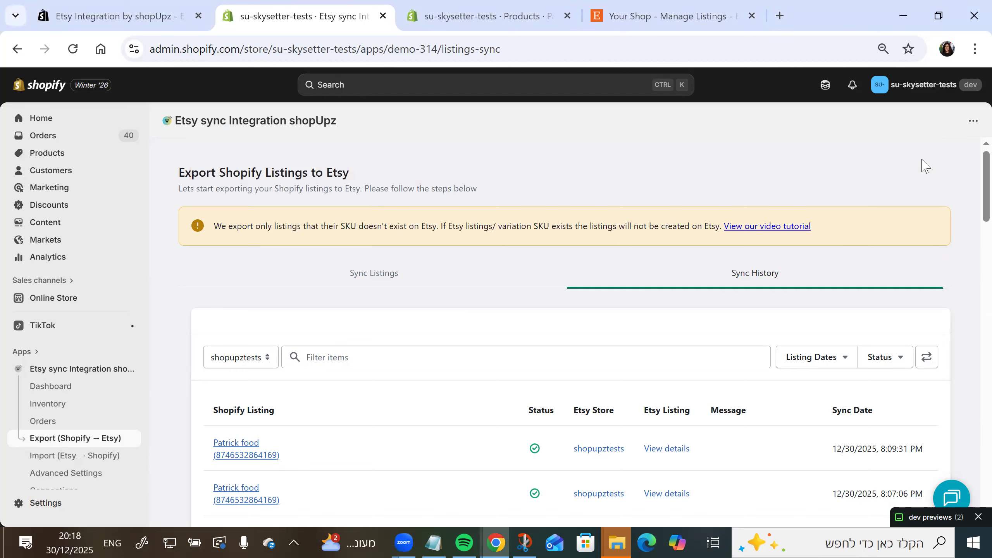
Review the sync history entries, and read and close the error message of a failed Echo Pop export
scroll(710, 325, "down", 1)
scroll(712, 320, "down", 1)
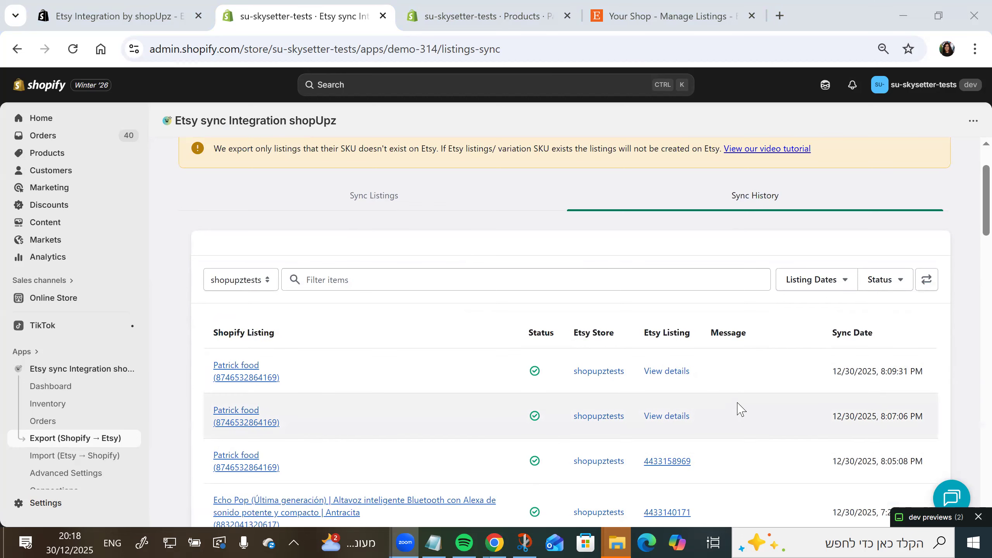
scroll(740, 409, "down", 4)
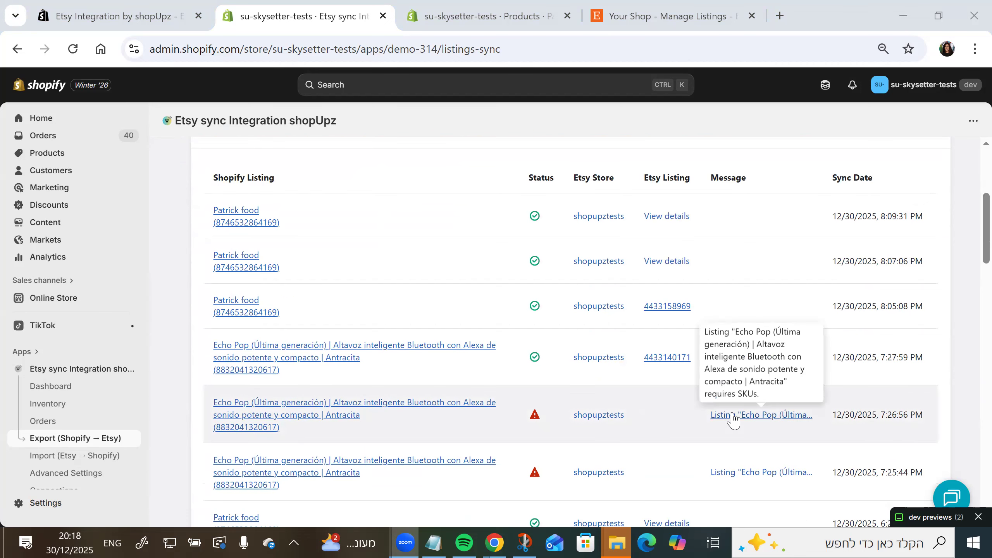
left_click(733, 416)
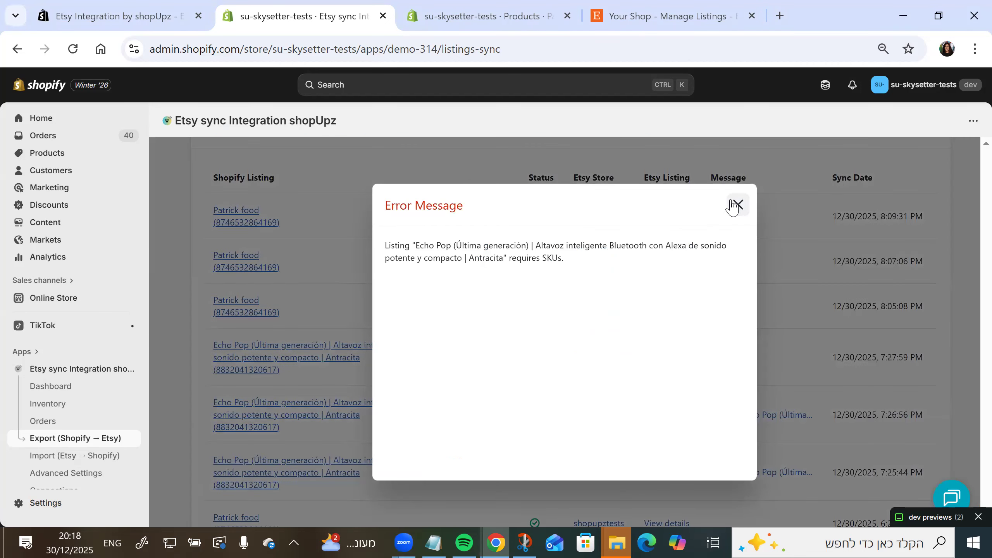
left_click(737, 203)
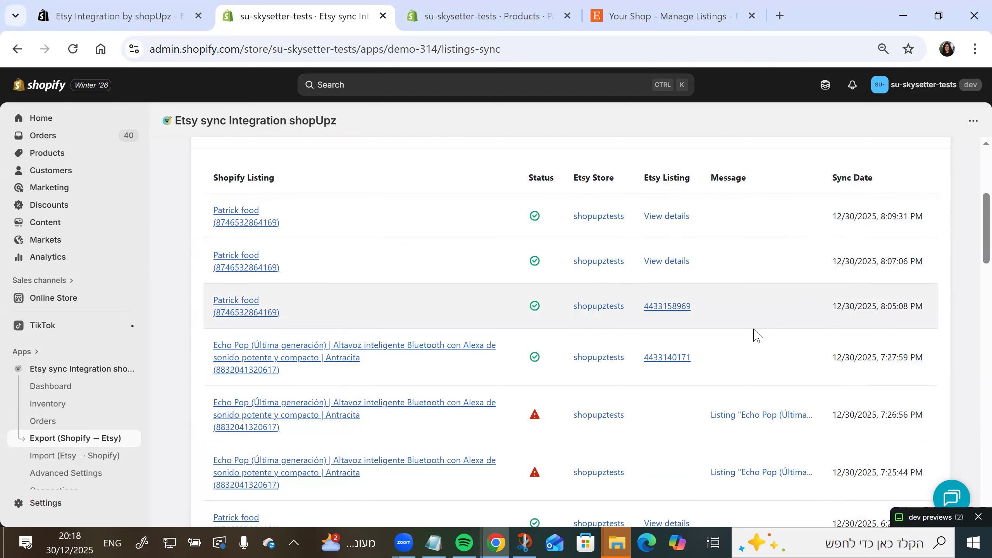
scroll(755, 334, "up", 2)
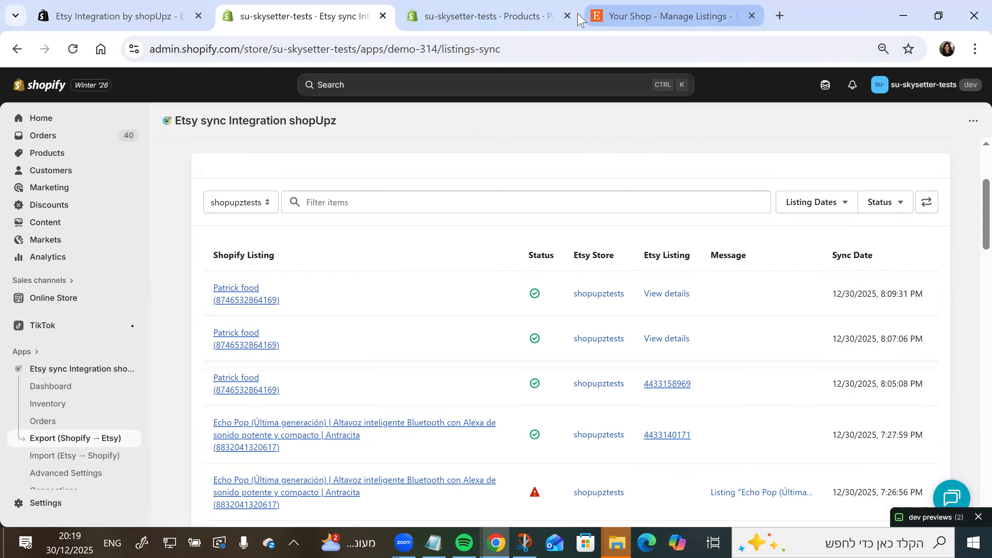
Check the variant prices of the Patrick food product in Shopify
left_click(504, 21)
scroll(508, 332, "down", 6)
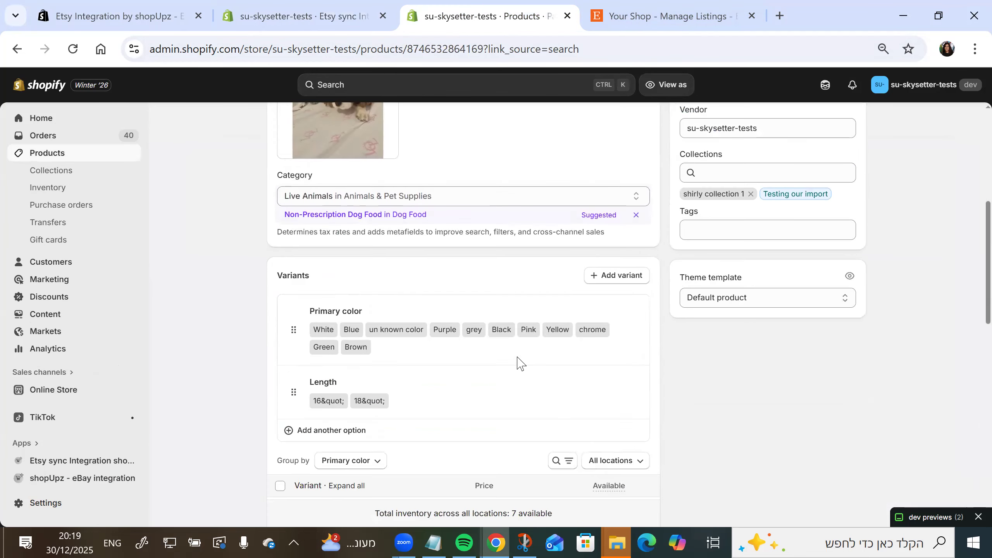
scroll(518, 364, "down", 9)
scroll(479, 297, "up", 2)
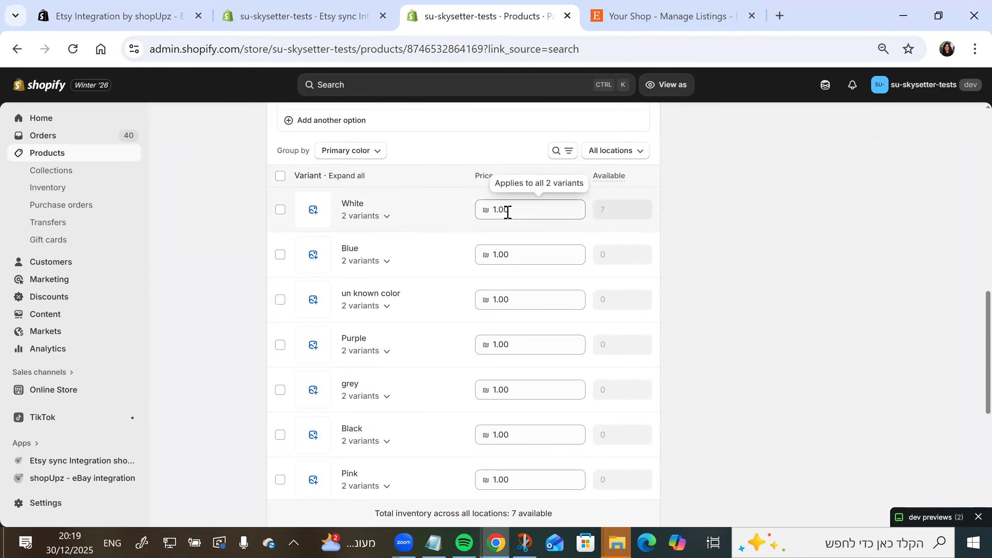
Switch to the Etsy shop's listings, reload the Draft listings by way of Active, and open the Patrick food draft
left_click(625, 17)
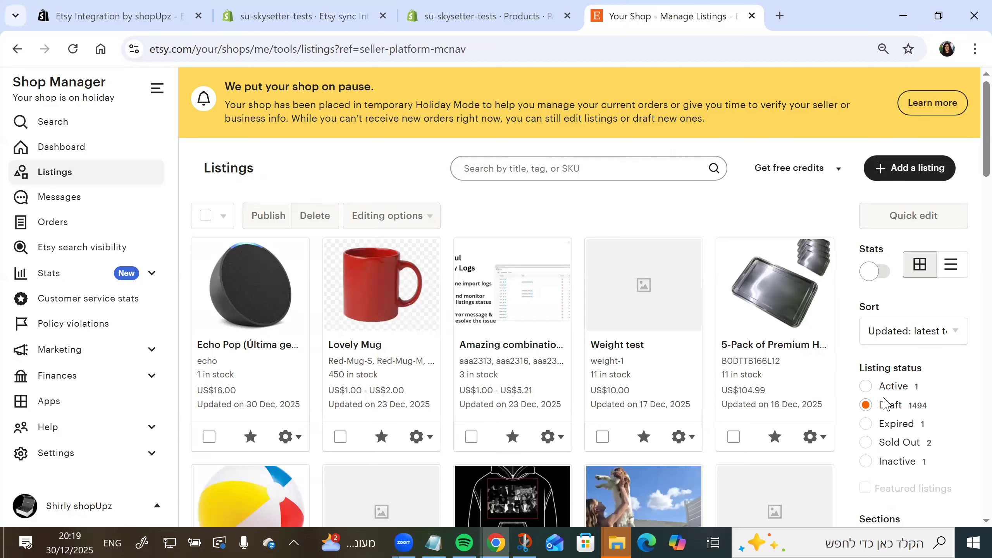
left_click(885, 391)
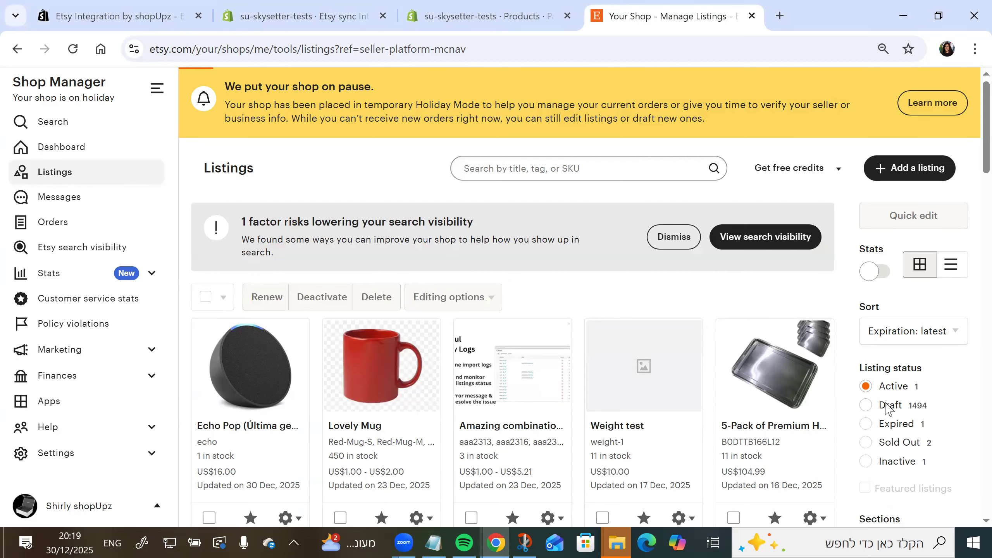
left_click(887, 408)
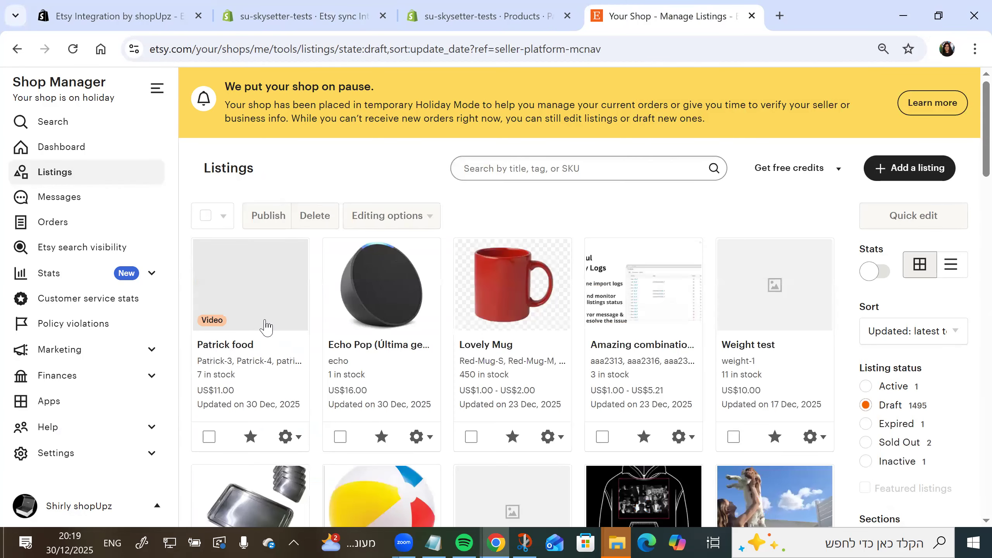
left_click(248, 345)
Examine the Patrick food draft's photos and video, and the SKUs, prices and quantities of its variations
scroll(363, 332, "down", 1)
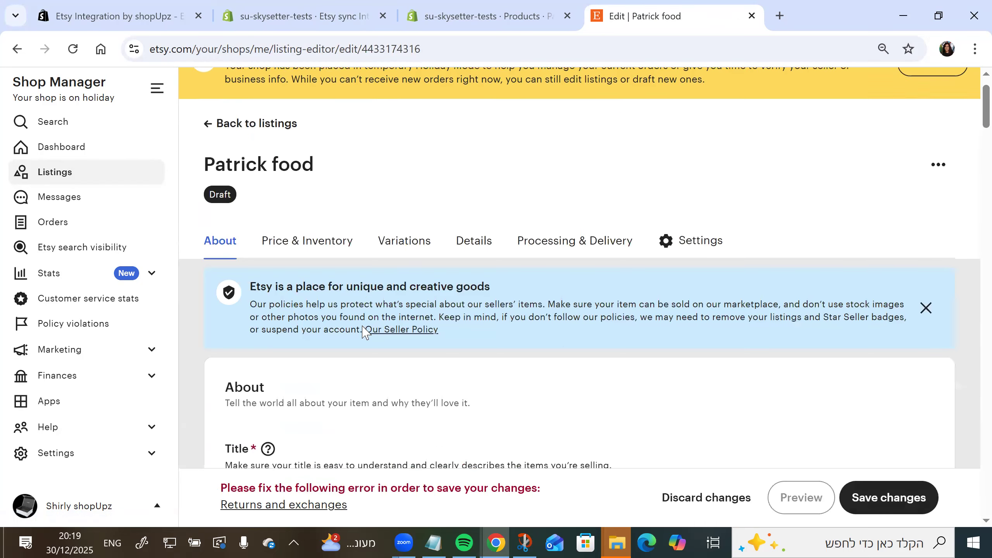
scroll(363, 332, "down", 10)
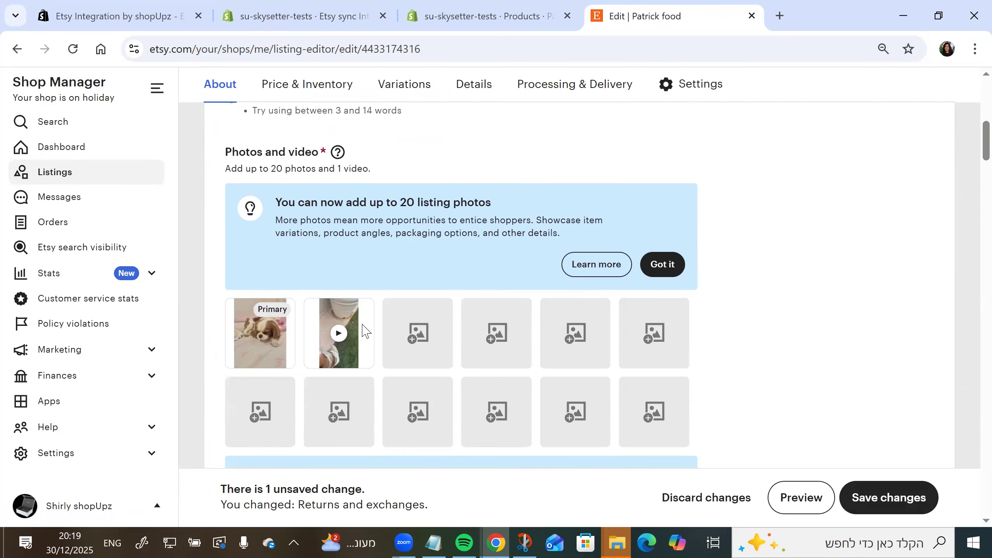
scroll(363, 331, "down", 3)
scroll(363, 328, "down", 2)
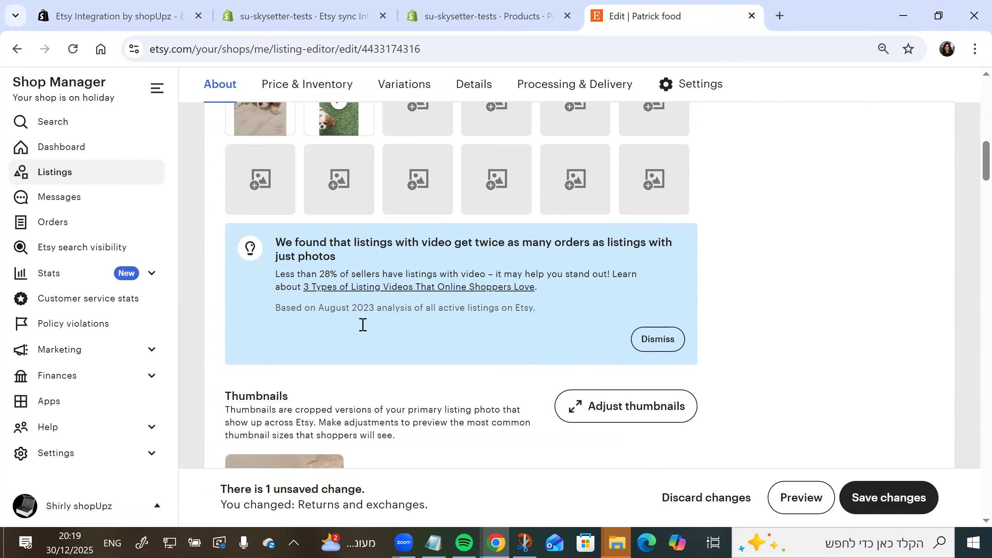
scroll(363, 325, "down", 15)
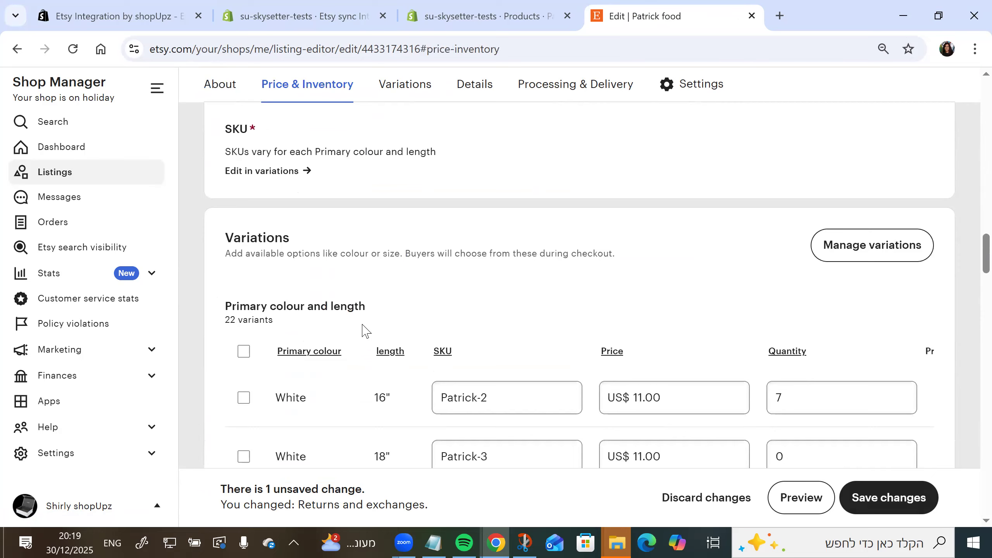
scroll(363, 331, "down", 4)
scroll(391, 313, "up", 2)
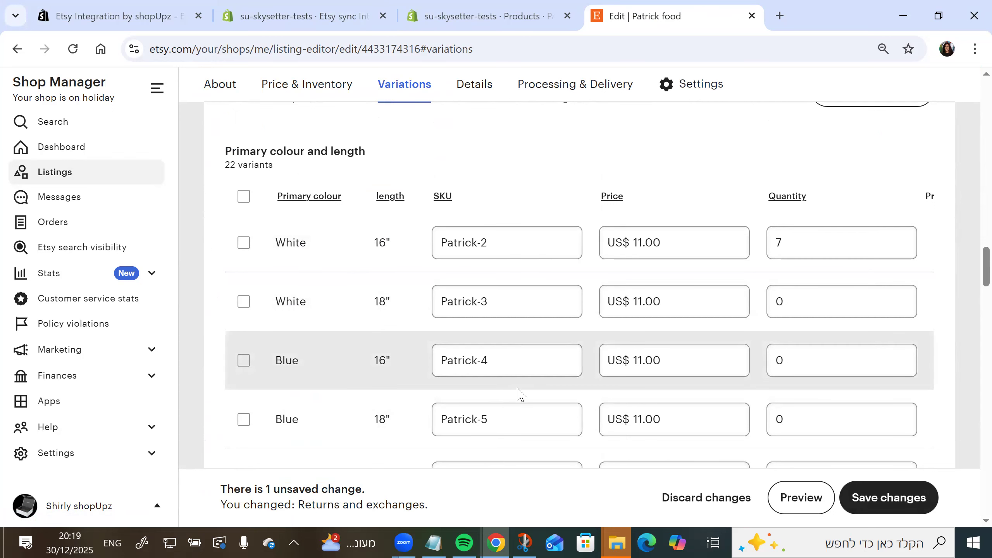
scroll(517, 392, "down", 2)
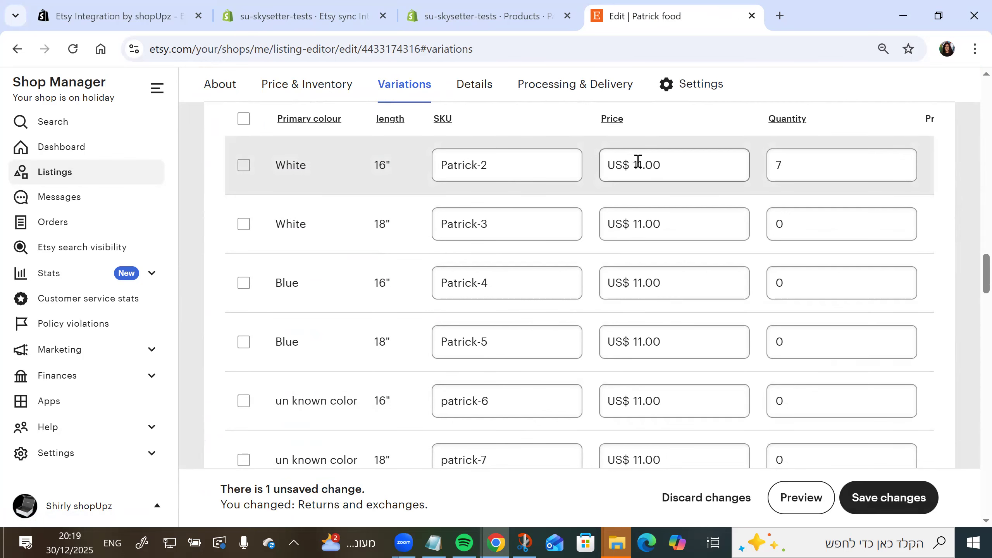
Compare the Patrick food variant prices in Shopify with those in the Etsy draft
left_click(464, 16)
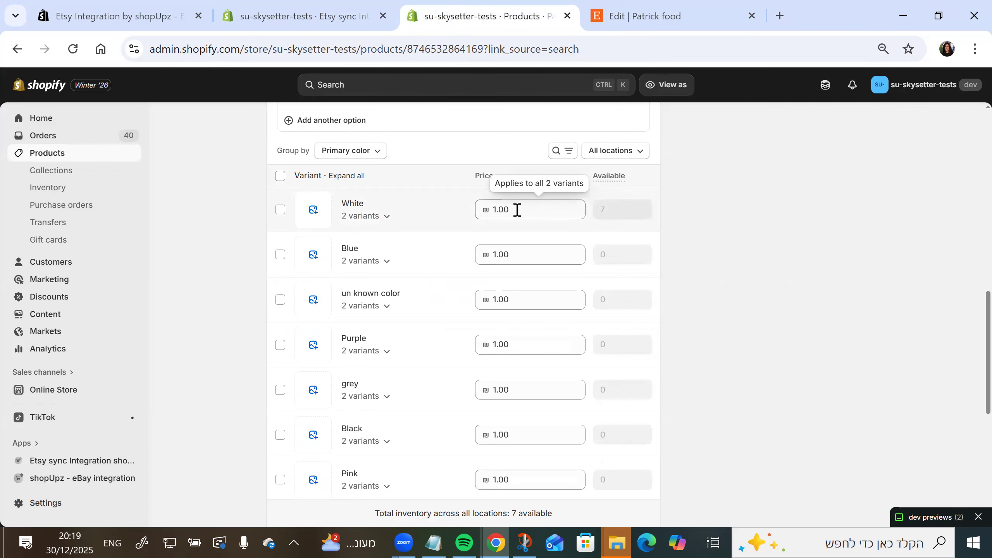
left_click(655, 19)
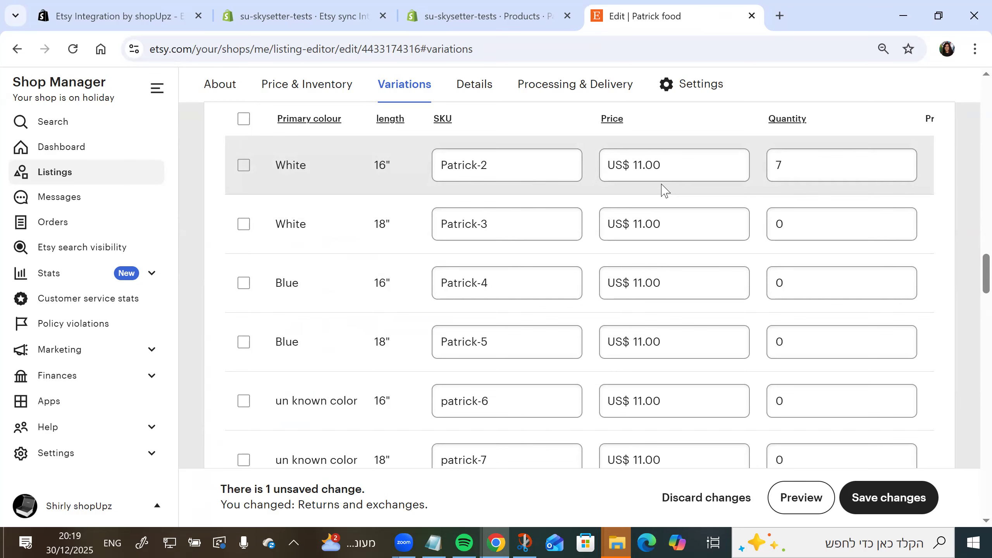
scroll(522, 235, "up", 5)
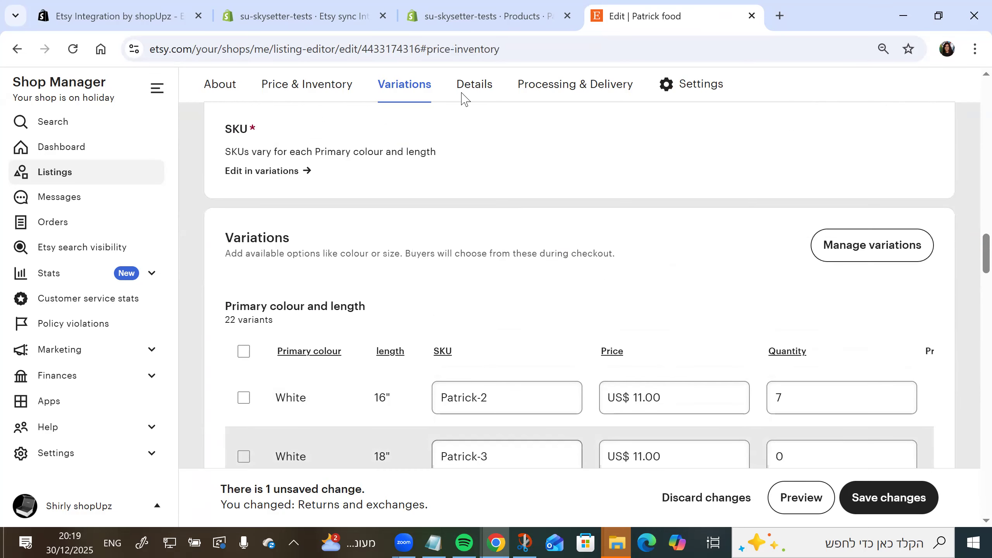
Return to the shopUpz export page's Sync Listings form and set the activity to Update Etsy listing price
left_click(468, 15)
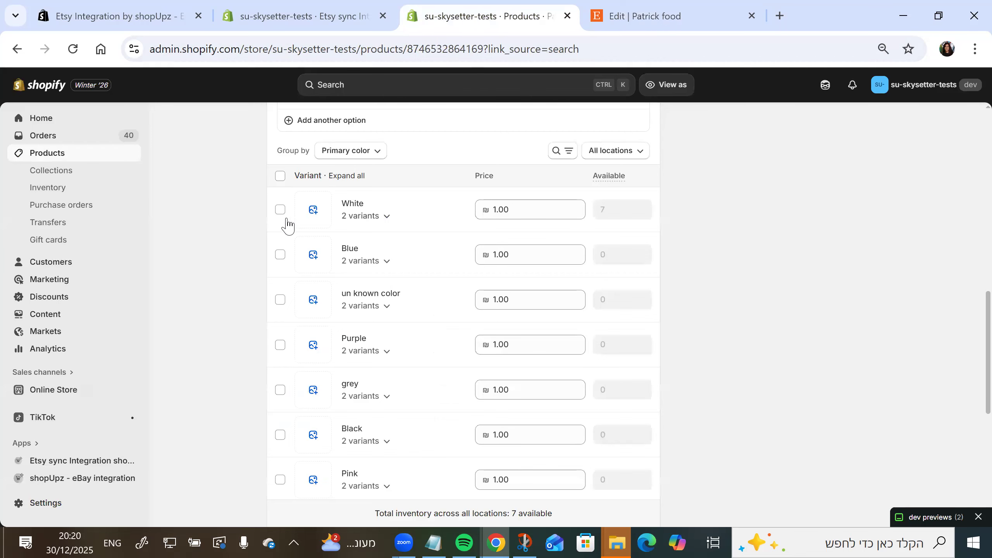
left_click(305, 15)
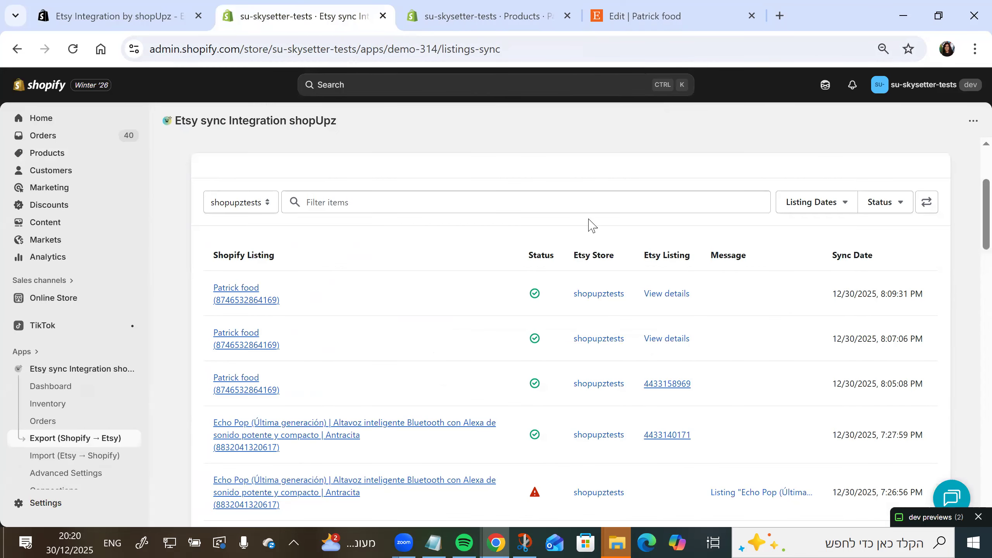
left_click(468, 272)
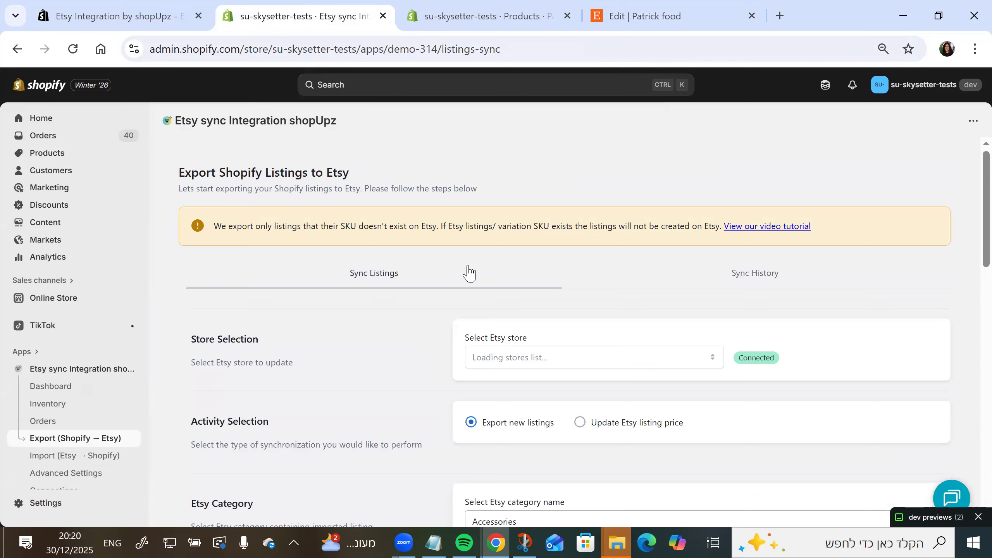
scroll(468, 273, "down", 4)
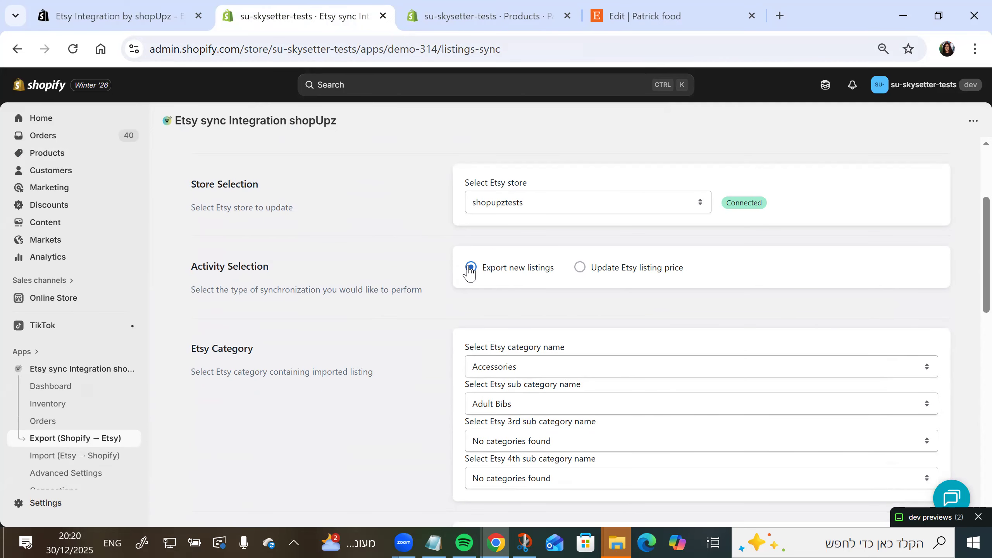
left_click(580, 268)
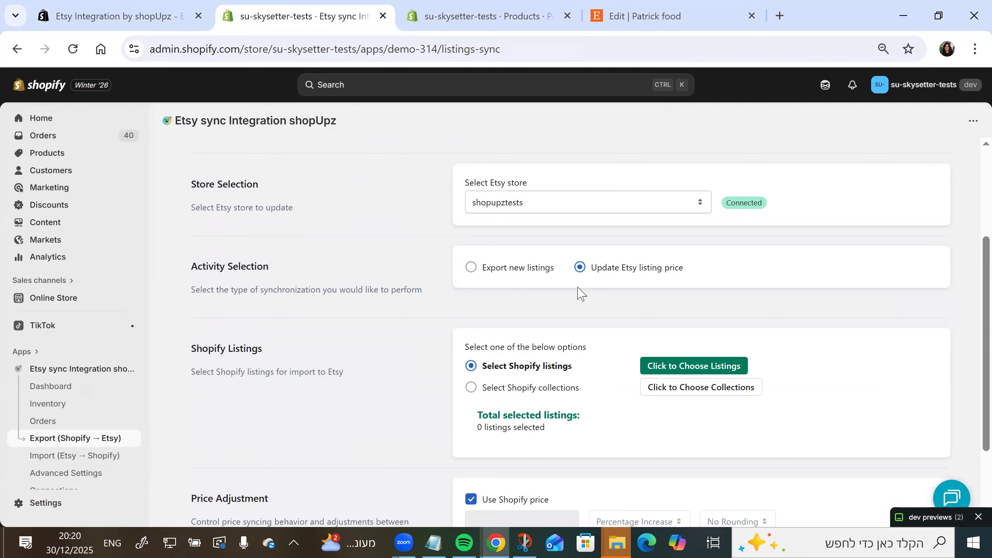
Search the Shopify products for "patric" and add Patrick food as the listing to update
scroll(660, 289, "down", 2)
left_click(660, 289)
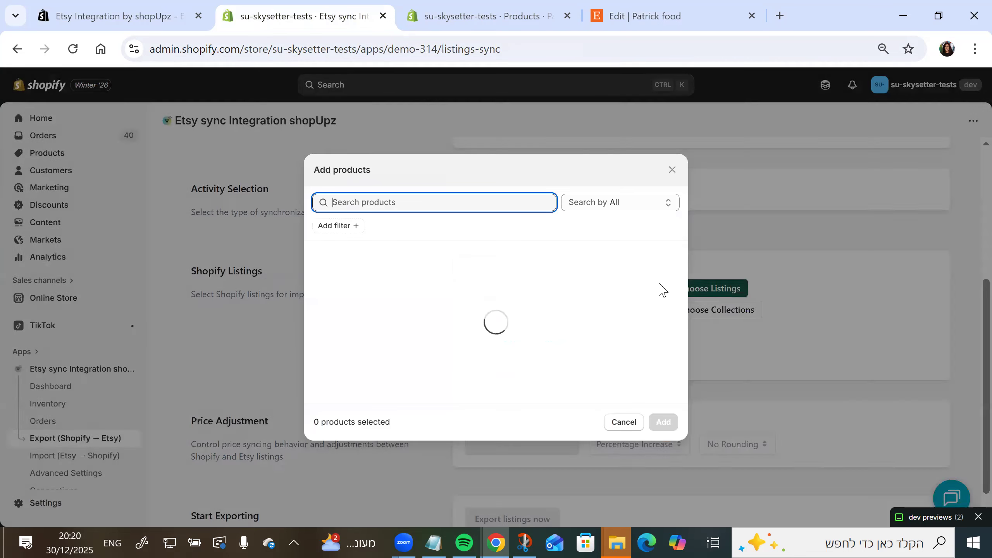
type("patric")
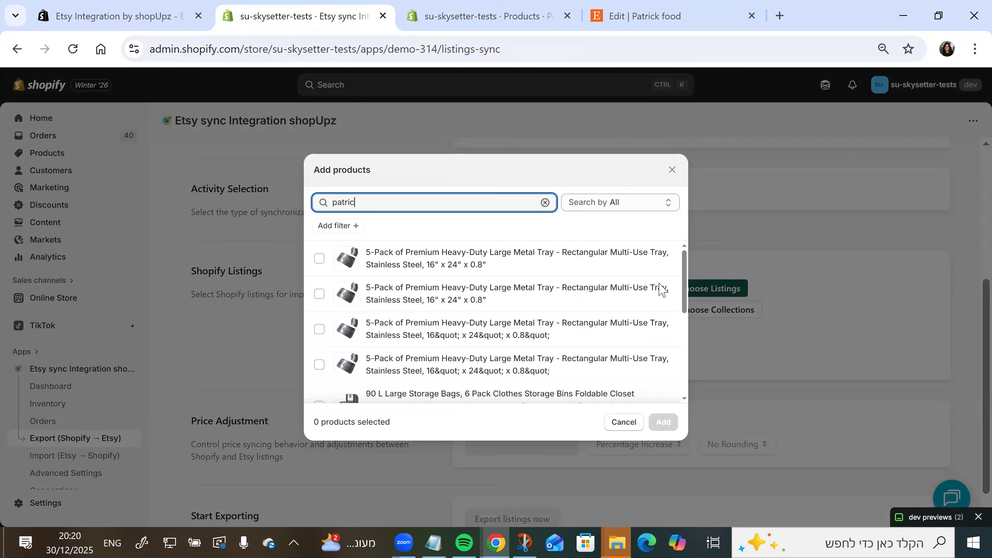
left_click(443, 269)
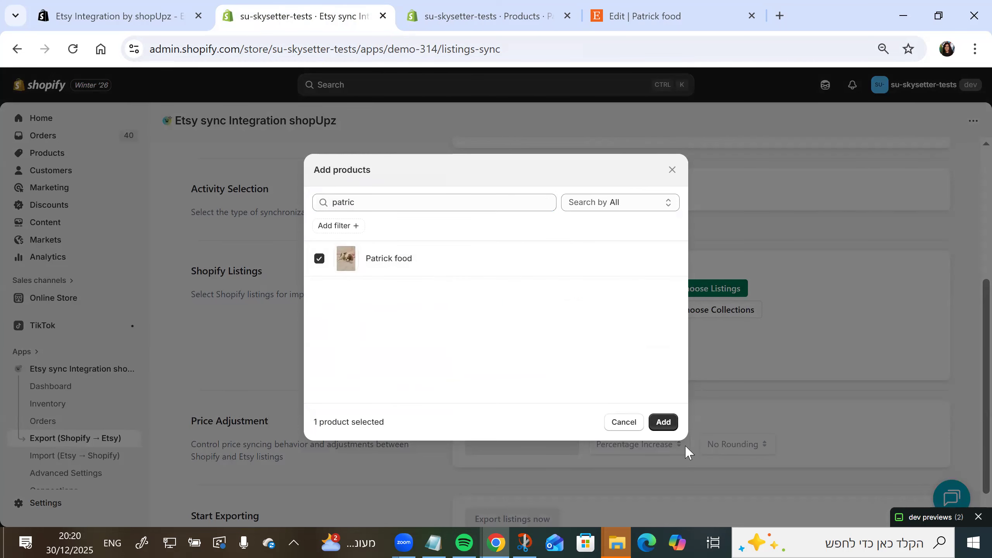
left_click(673, 427)
Turn off Use Shopify price, set a Percentage Increase of 20 with Round Up, and start the listing export
scroll(691, 379, "down", 1)
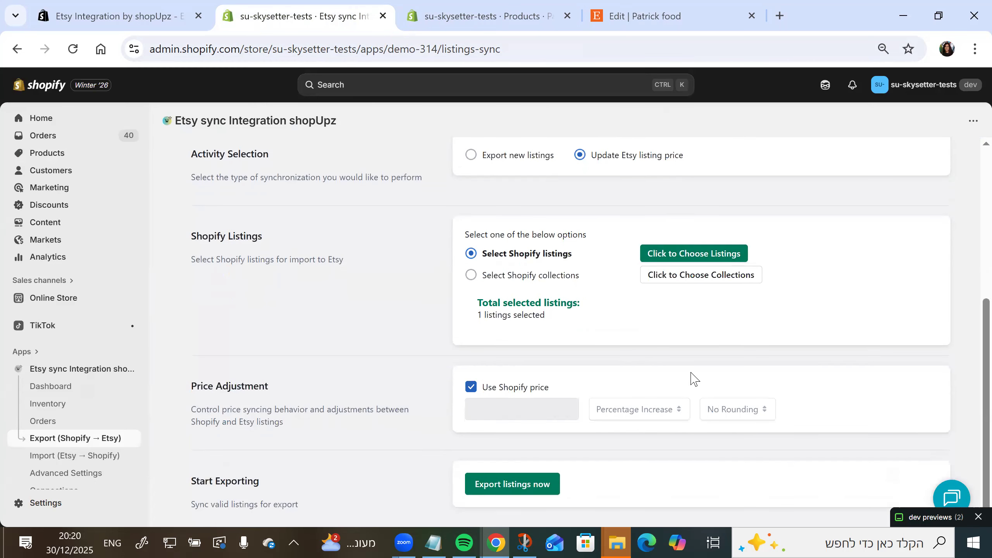
left_click(471, 387)
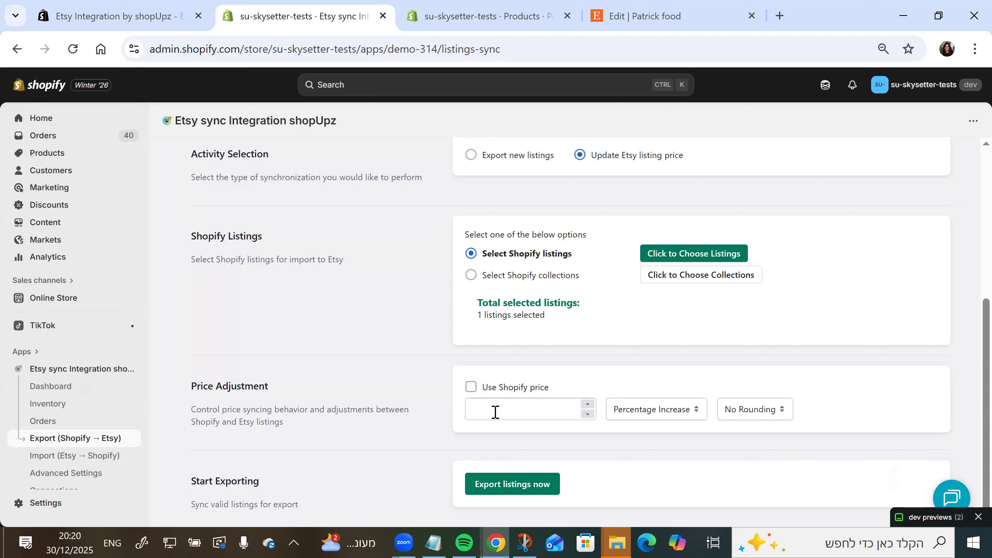
left_click(495, 411)
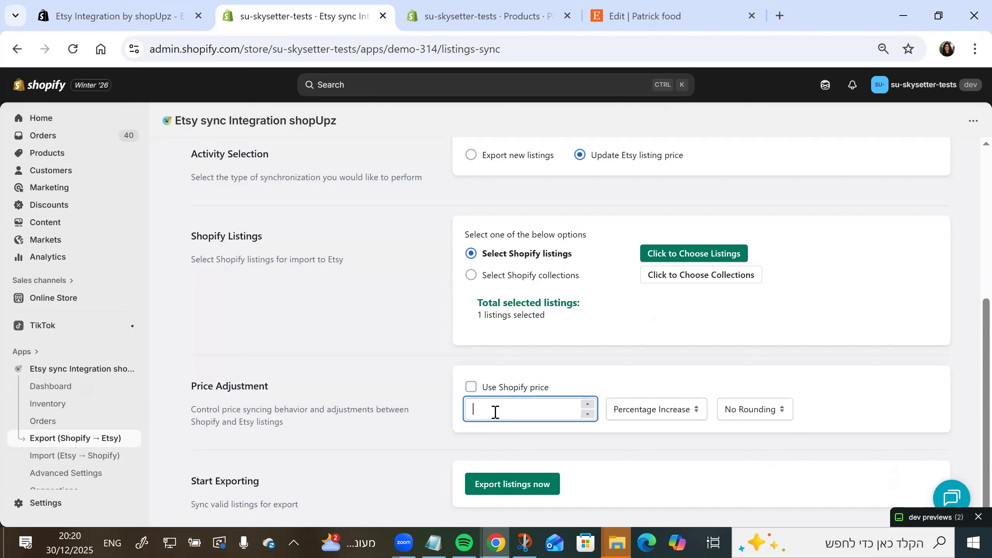
type("20")
left_click(651, 411)
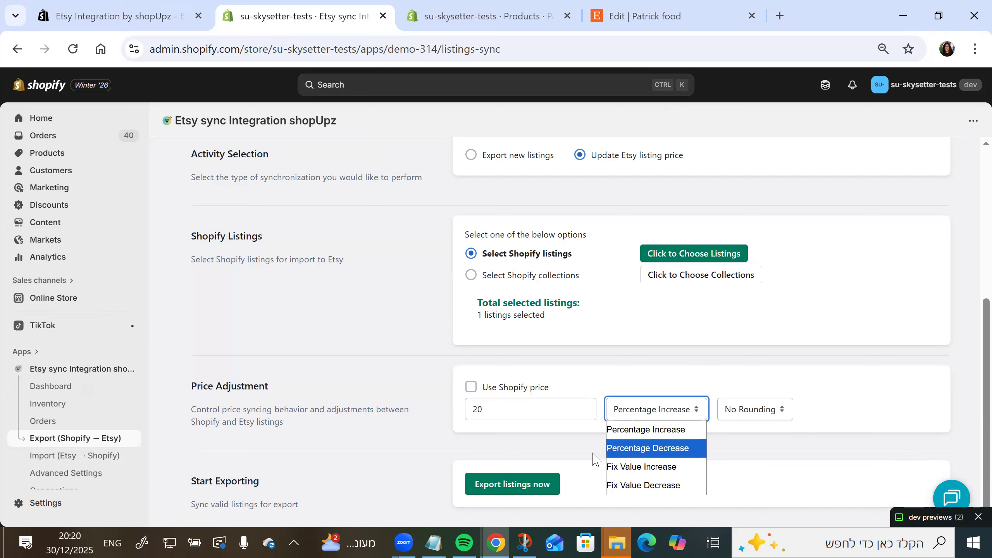
left_click(662, 432)
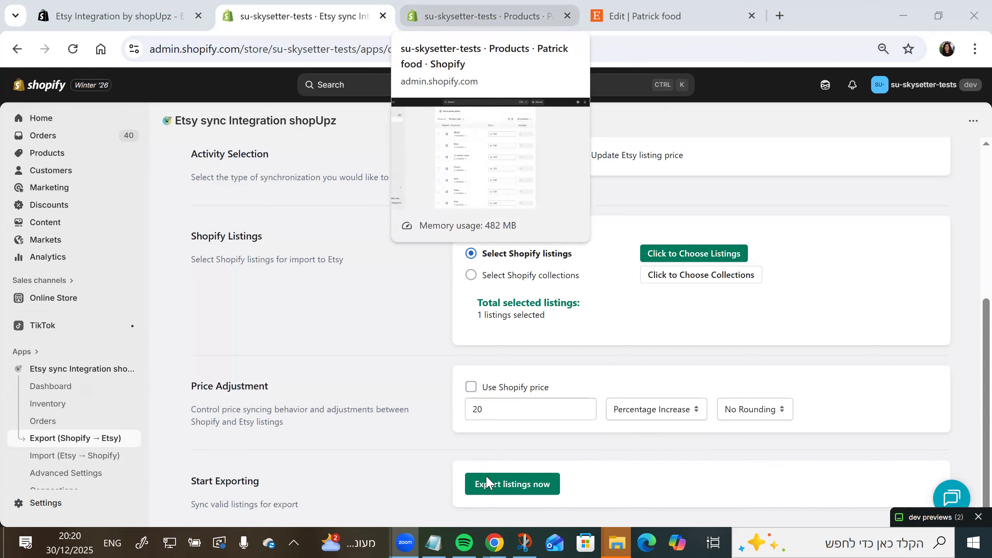
left_click(746, 413)
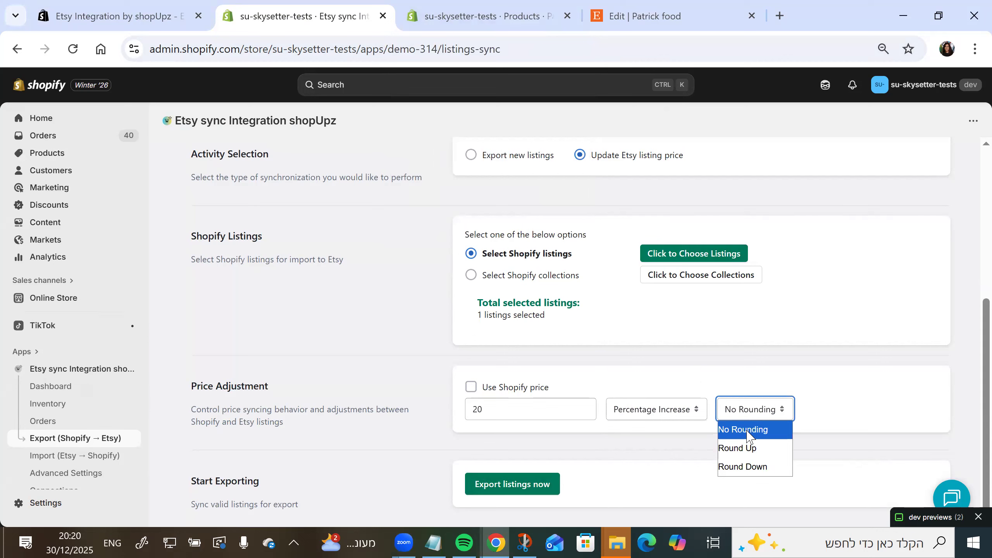
left_click(753, 450)
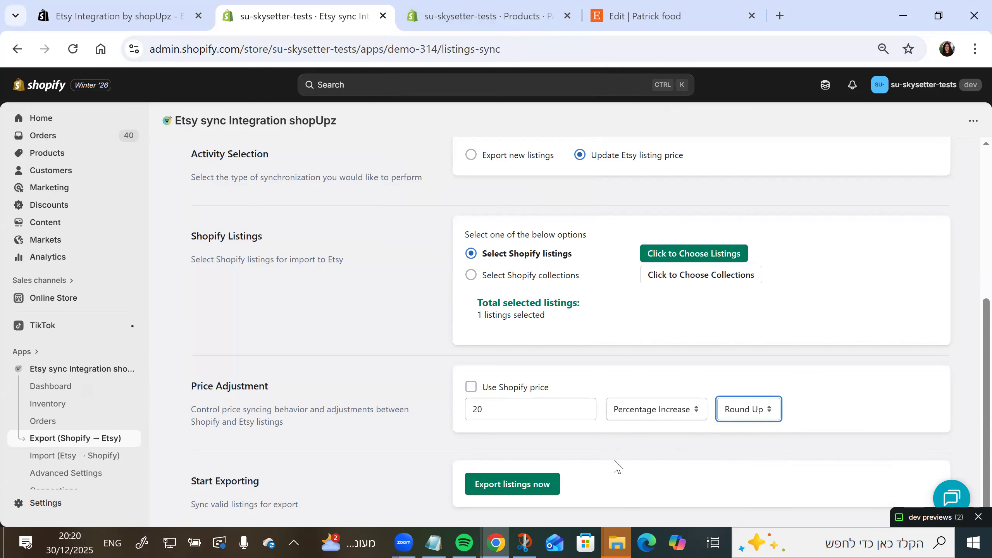
left_click(517, 486)
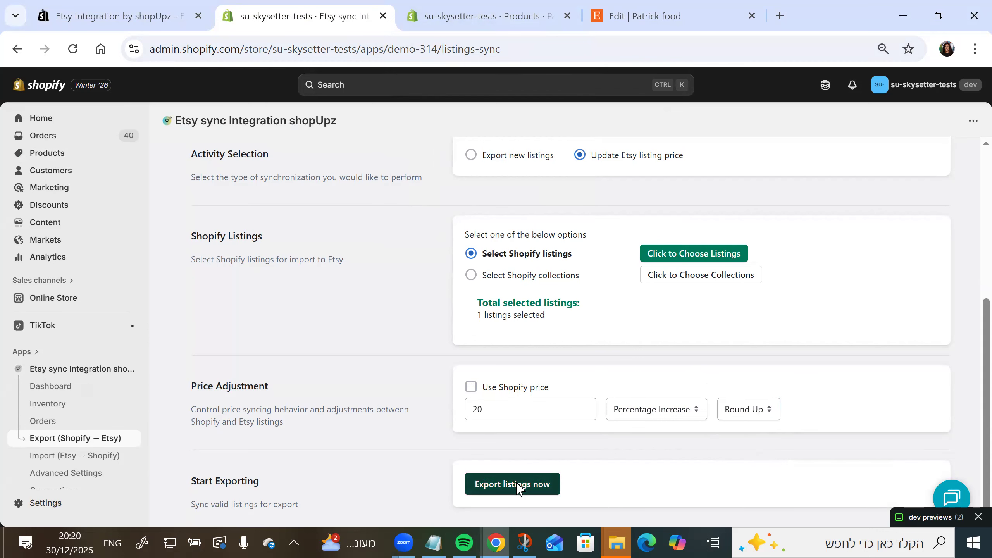
left_click(712, 375)
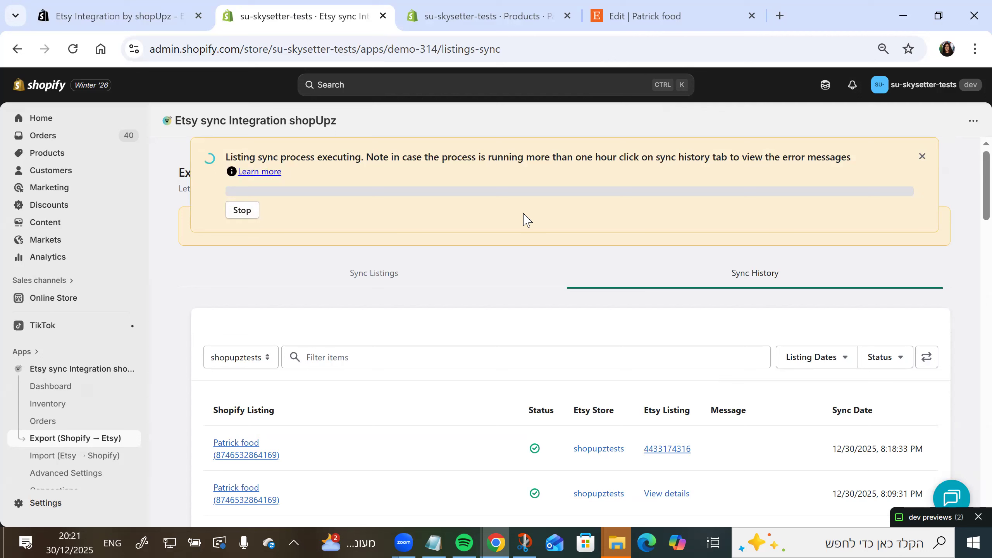
Compare Patrick food's variant prices in Shopify with all 22 variants in the open Etsy draft
key("ctrl+Tab")
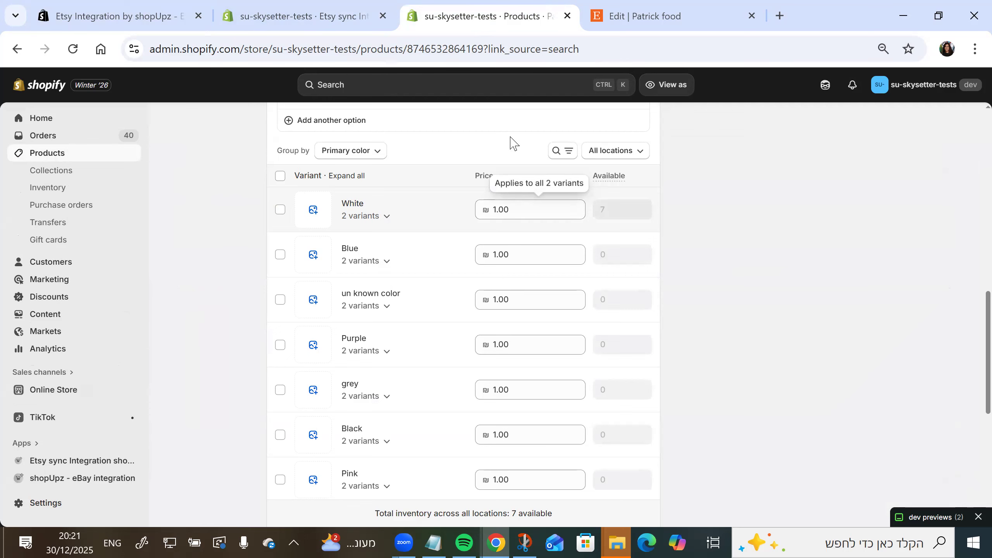
left_click(343, 19)
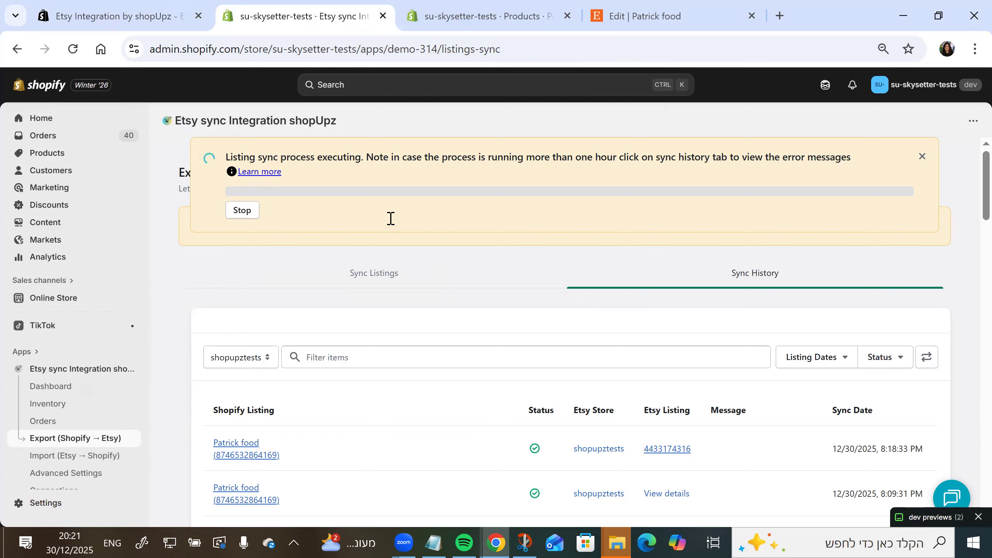
left_click(657, 22)
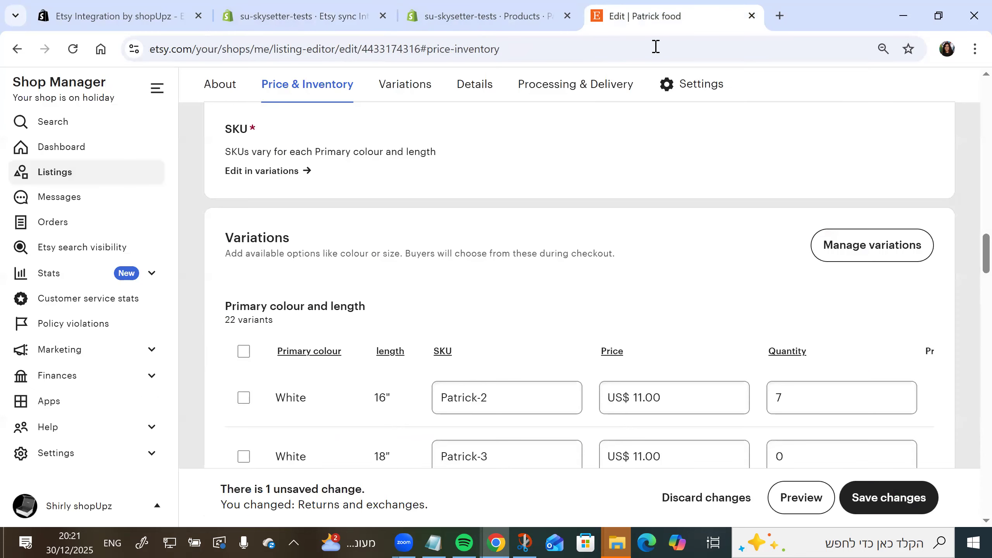
scroll(642, 399, "down", 3)
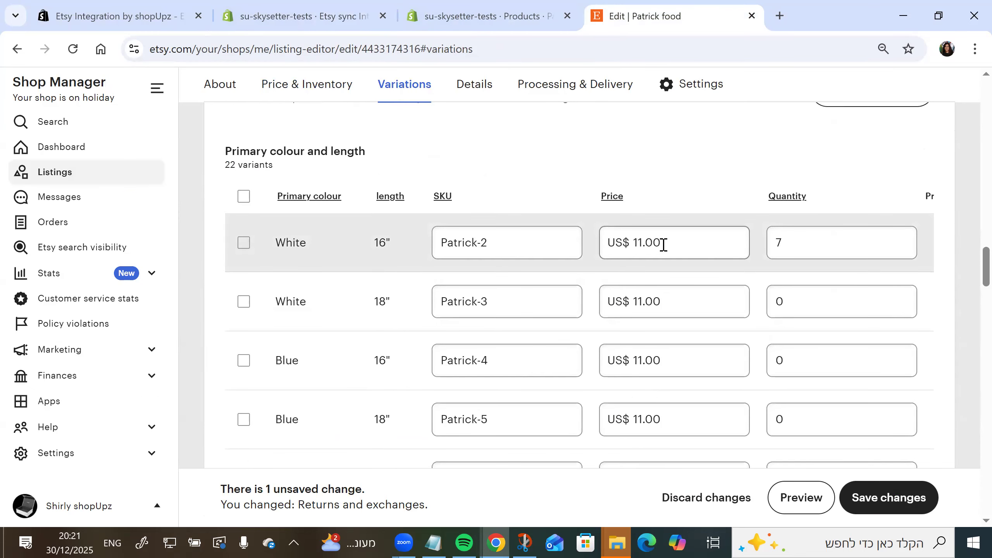
scroll(678, 406, "down", 3)
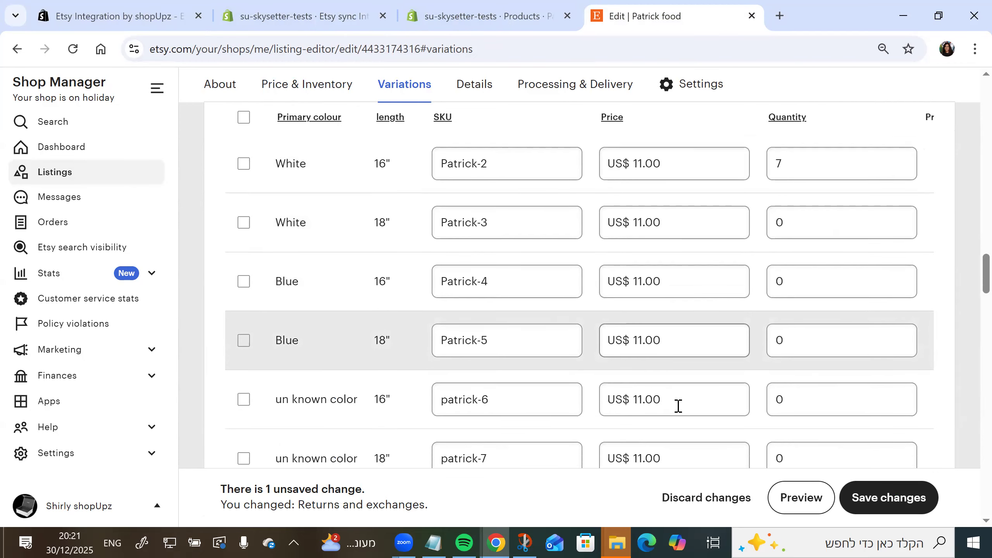
scroll(677, 407, "down", 3)
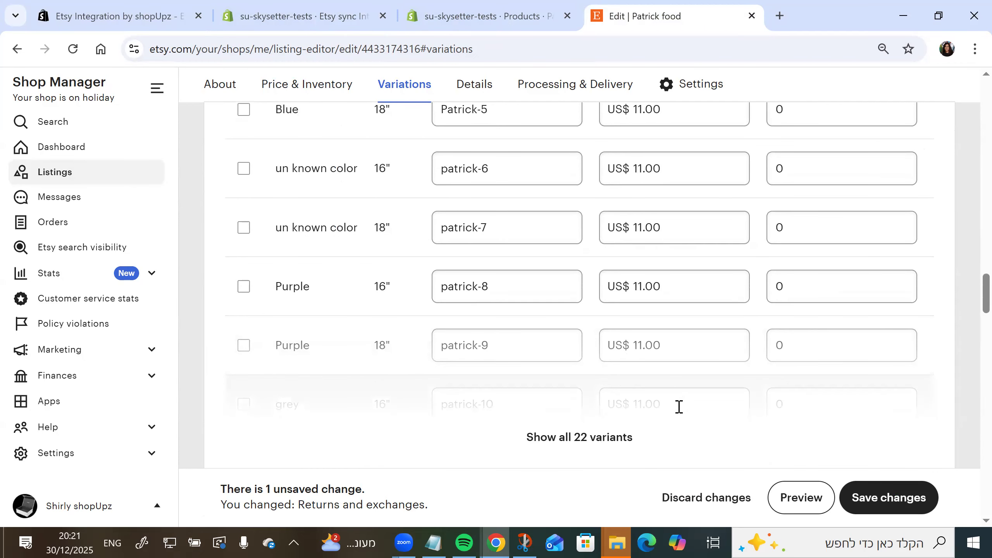
left_click(629, 437)
scroll(629, 432, "down", 3)
scroll(629, 431, "down", 3)
scroll(628, 432, "up", 15)
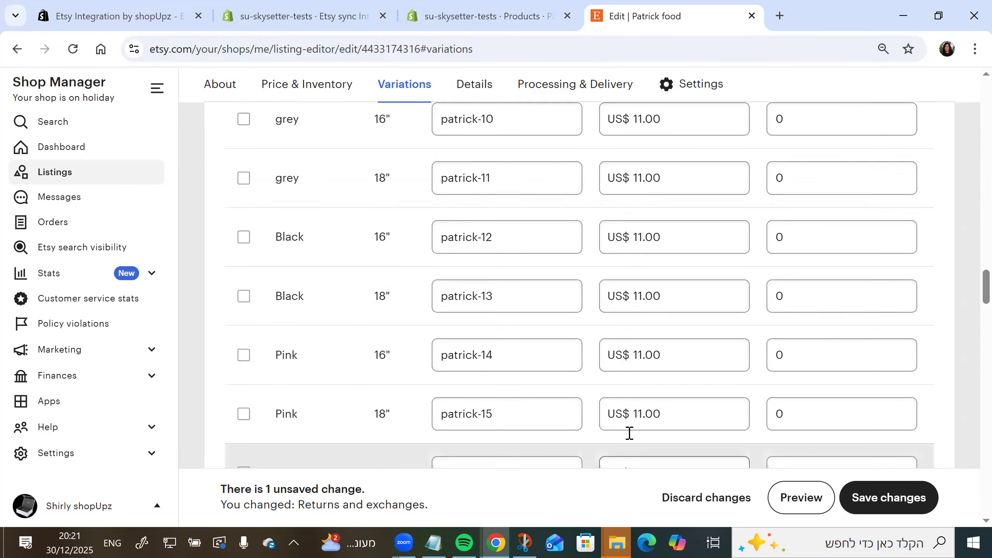
scroll(629, 431, "up", 3)
Return to the shopUpz export page and review the price update settings while the sync runs
left_click(306, 22)
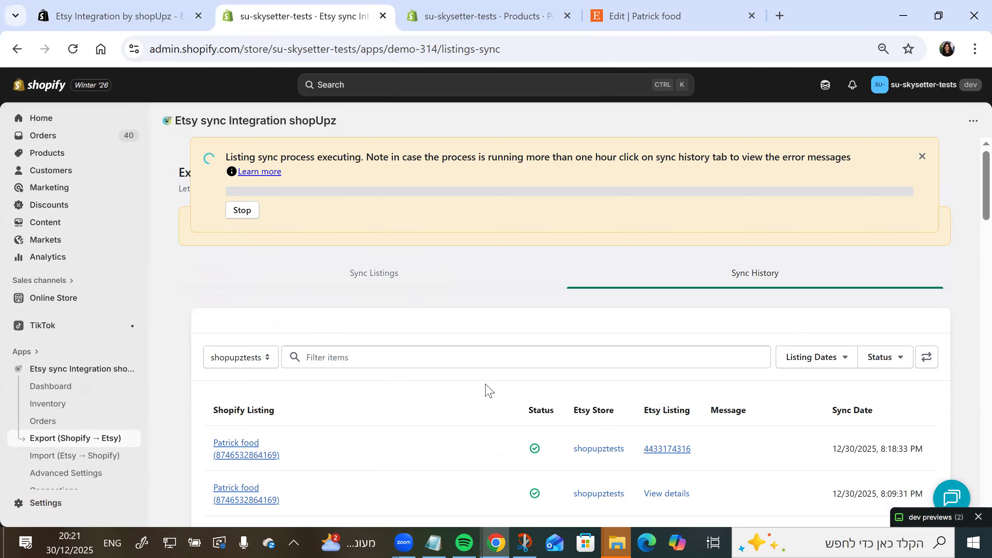
left_click(462, 272)
scroll(507, 386, "down", 2)
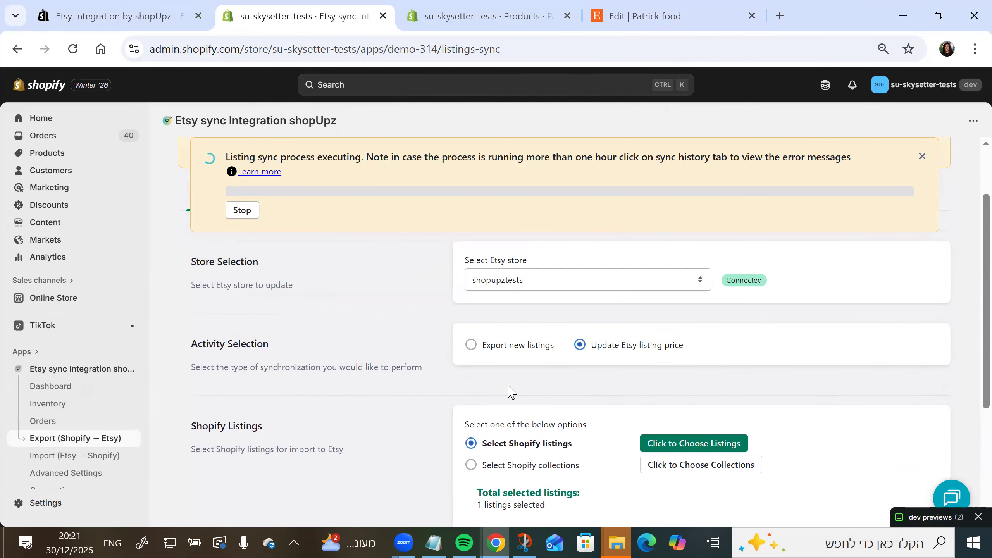
scroll(509, 391, "down", 5)
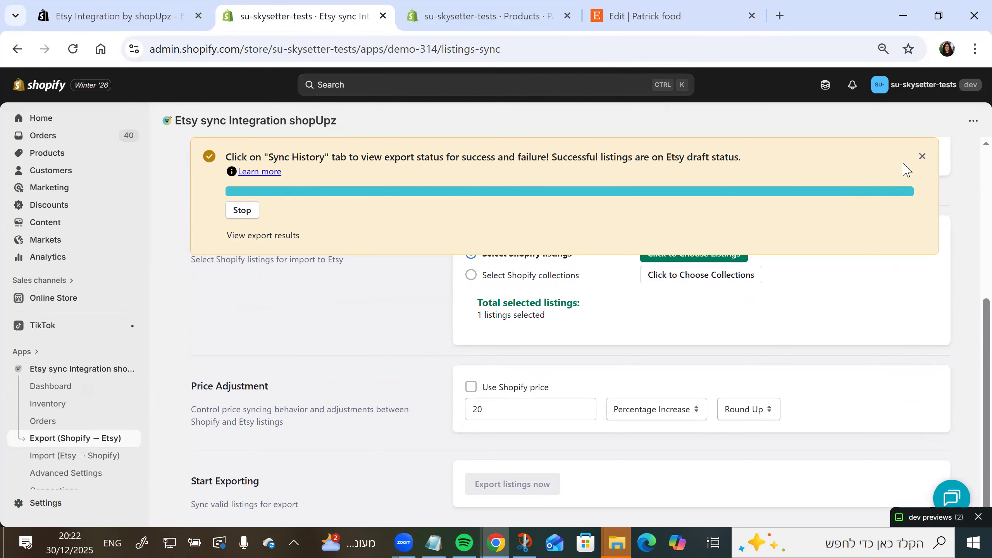
Dismiss the sync notice and check the Patrick food entries in the Sync History
left_click(922, 156)
scroll(746, 317, "up", 5)
left_click(720, 282)
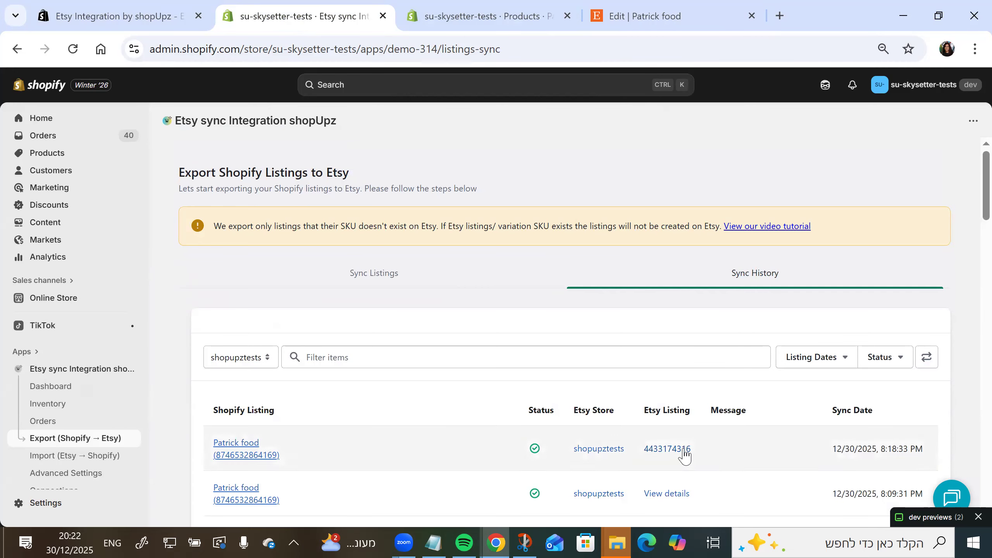
scroll(684, 456, "down", 4)
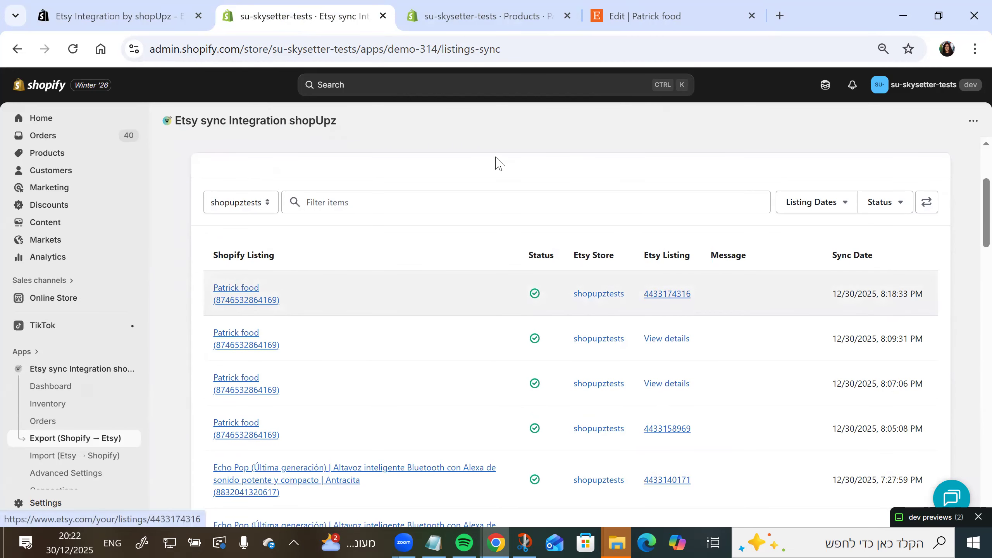
Switch to Etsy, leave the listing editor without saving, filter the listings to Draft, and reopen the Patrick food draft
left_click(467, 282)
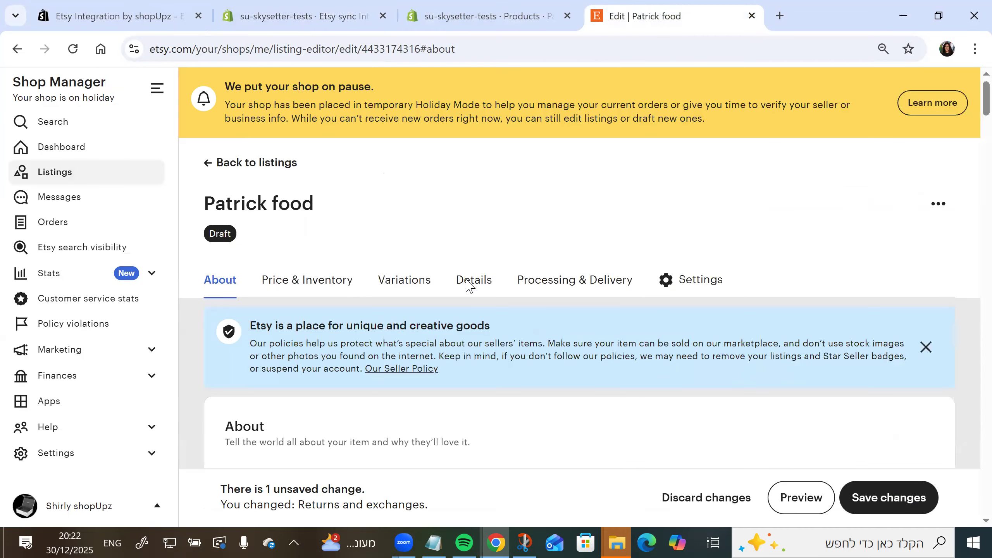
left_click(84, 169)
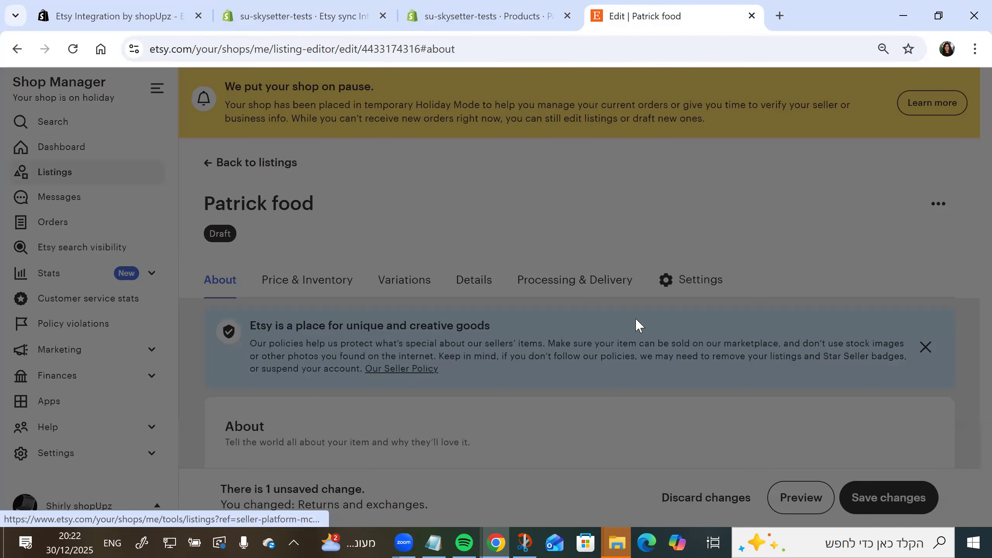
left_click(647, 340)
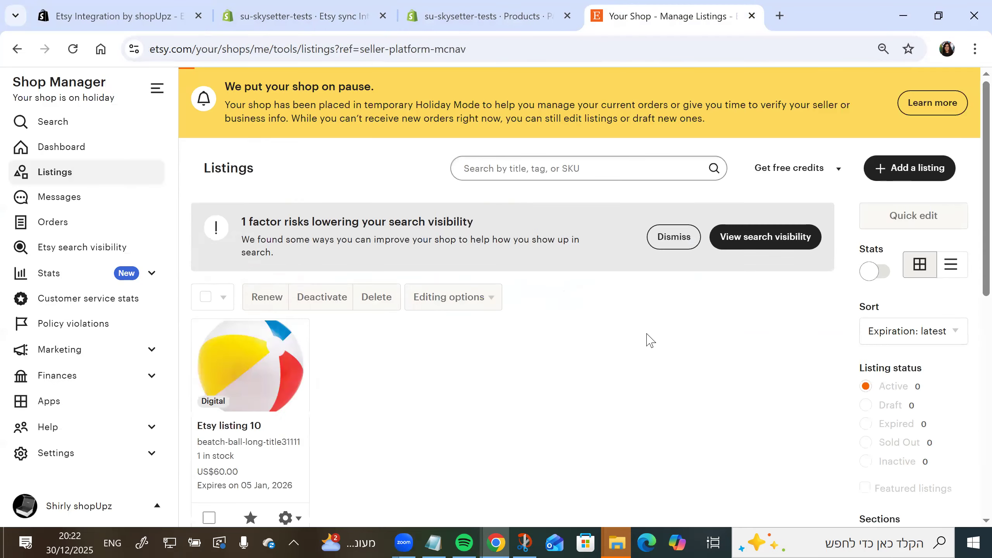
left_click(866, 407)
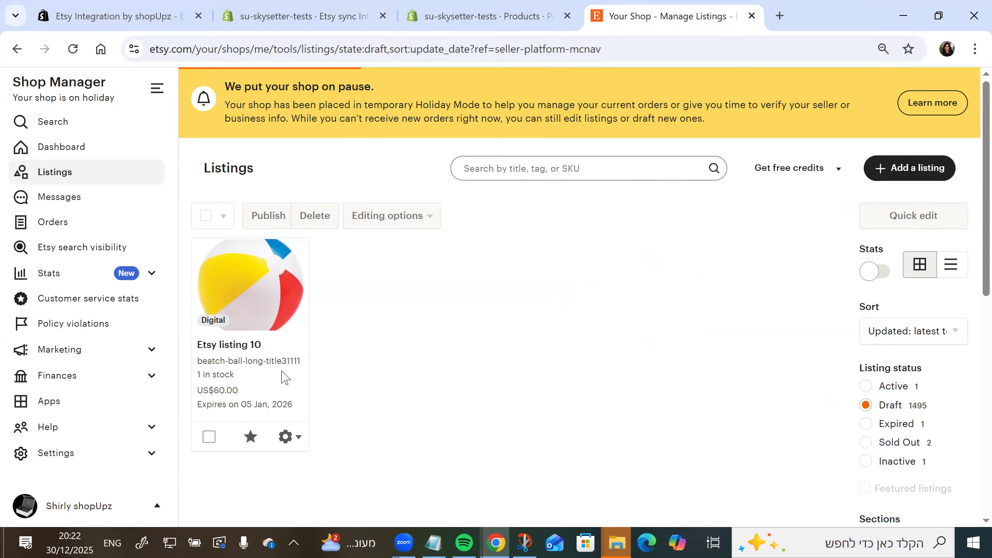
left_click(236, 347)
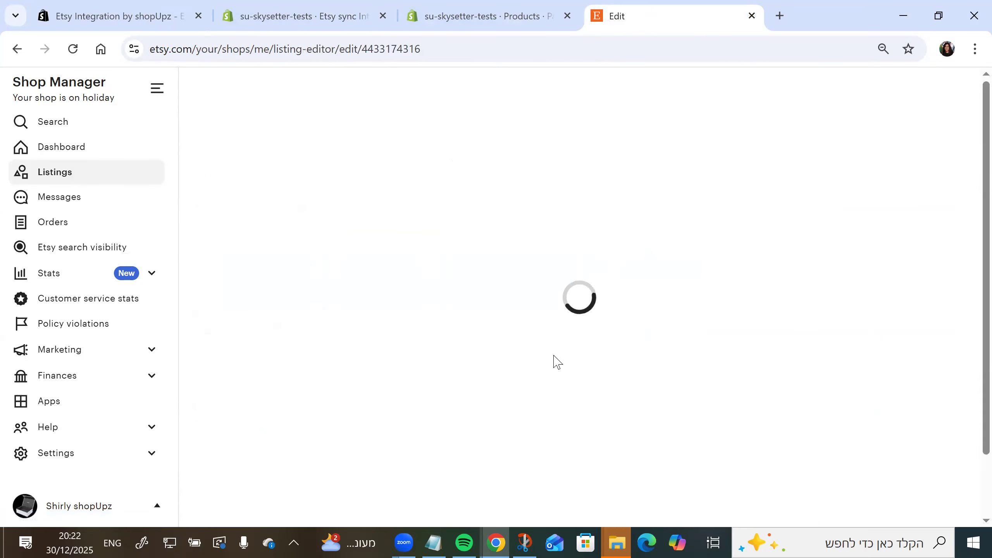
Examine the variation prices in the reopened Patrick food draft
scroll(554, 356, "down", 15)
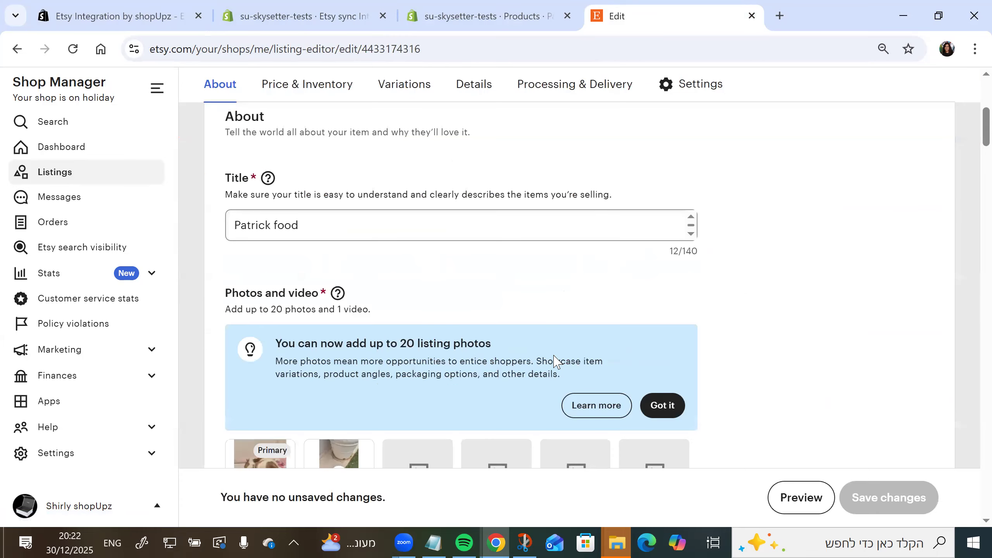
scroll(553, 356, "down", 3)
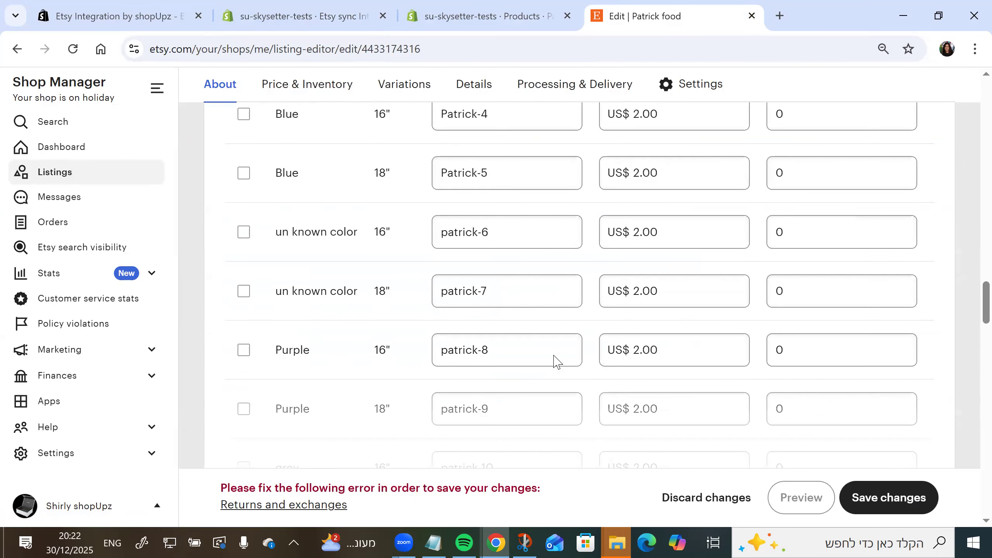
scroll(553, 355, "up", 3)
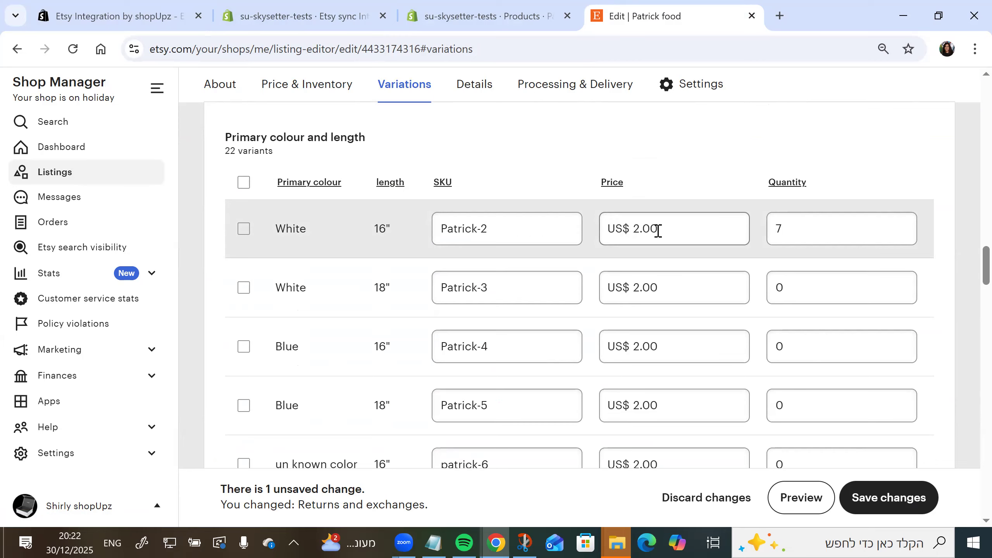
scroll(659, 232, "down", 6)
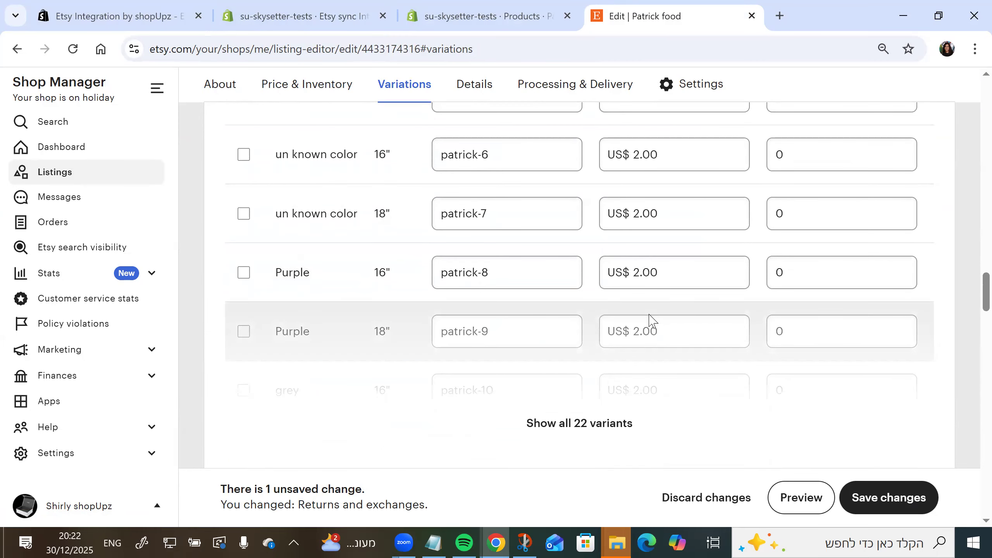
scroll(651, 321, "up", 6)
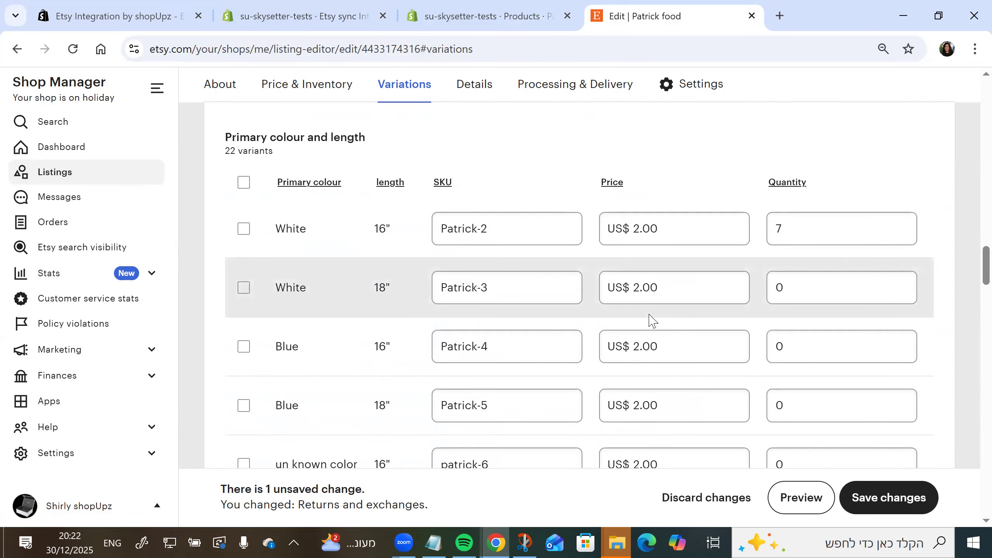